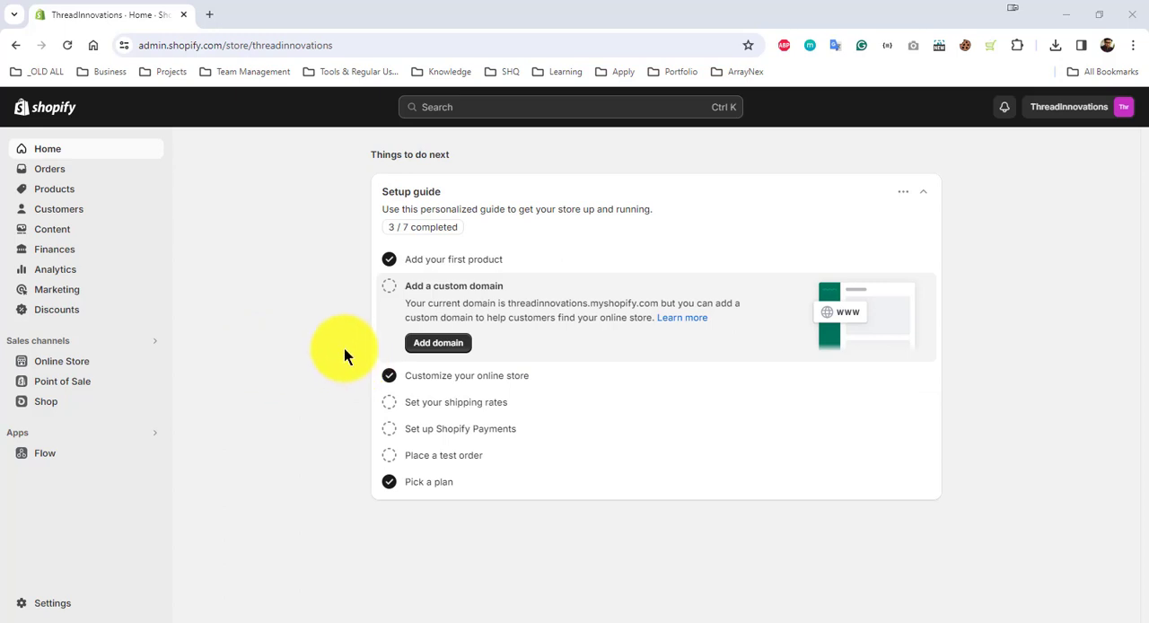
# Step: Search Google for "shopify product bundle" in a new browser tab
pyautogui.click(206, 16)
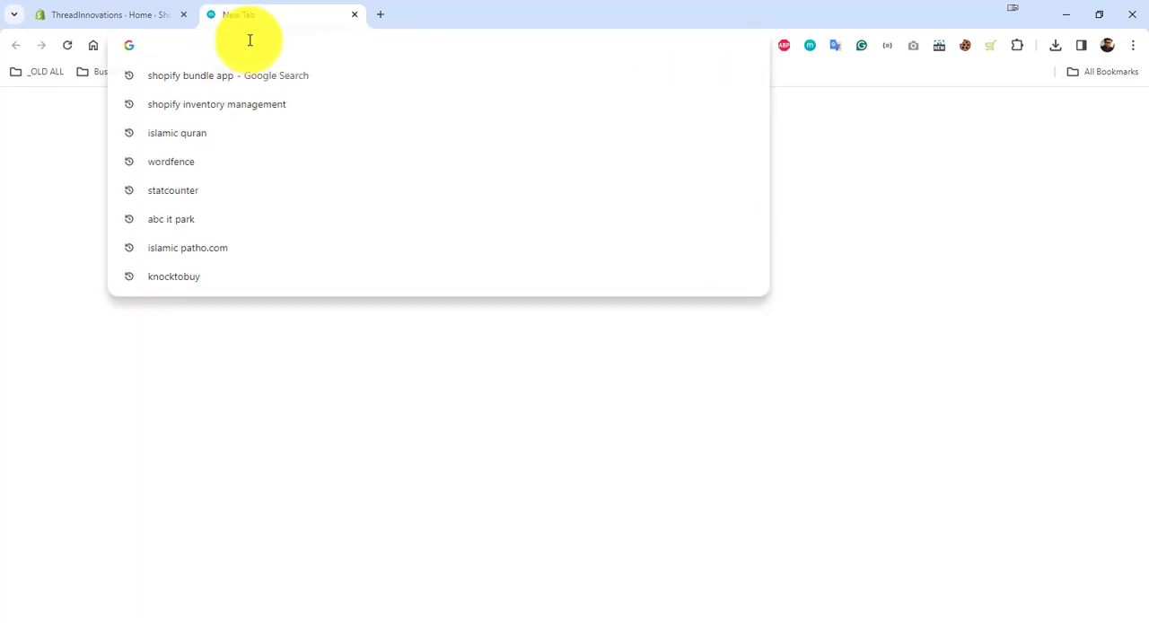
pyautogui.write('s')
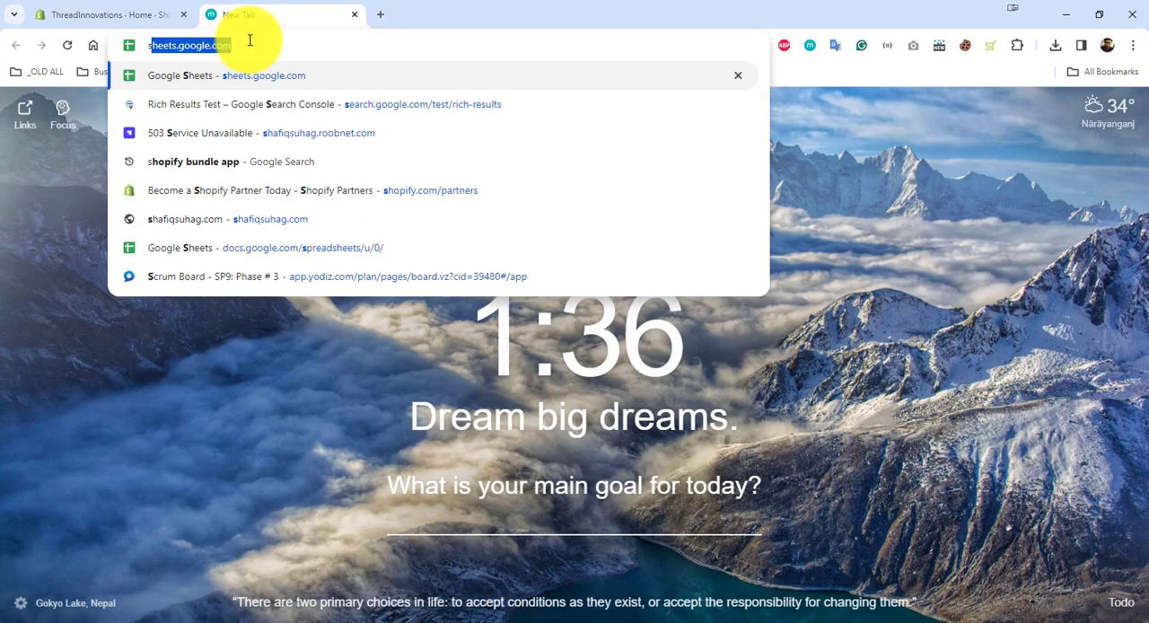
pyautogui.write('hopy')
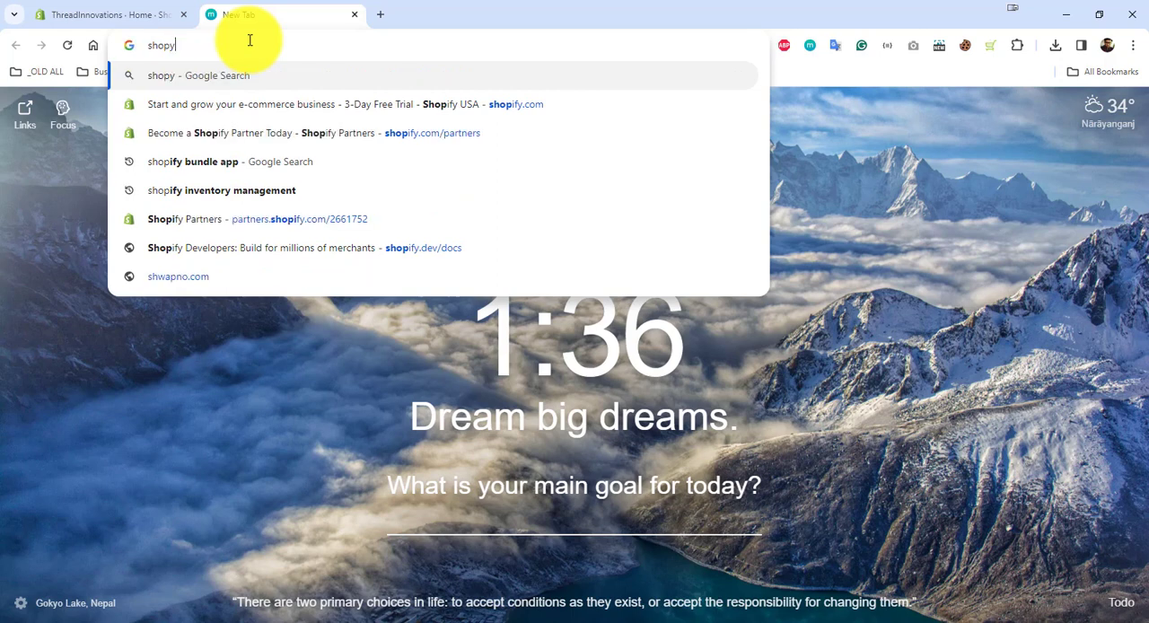
pyautogui.press('BackSpace')
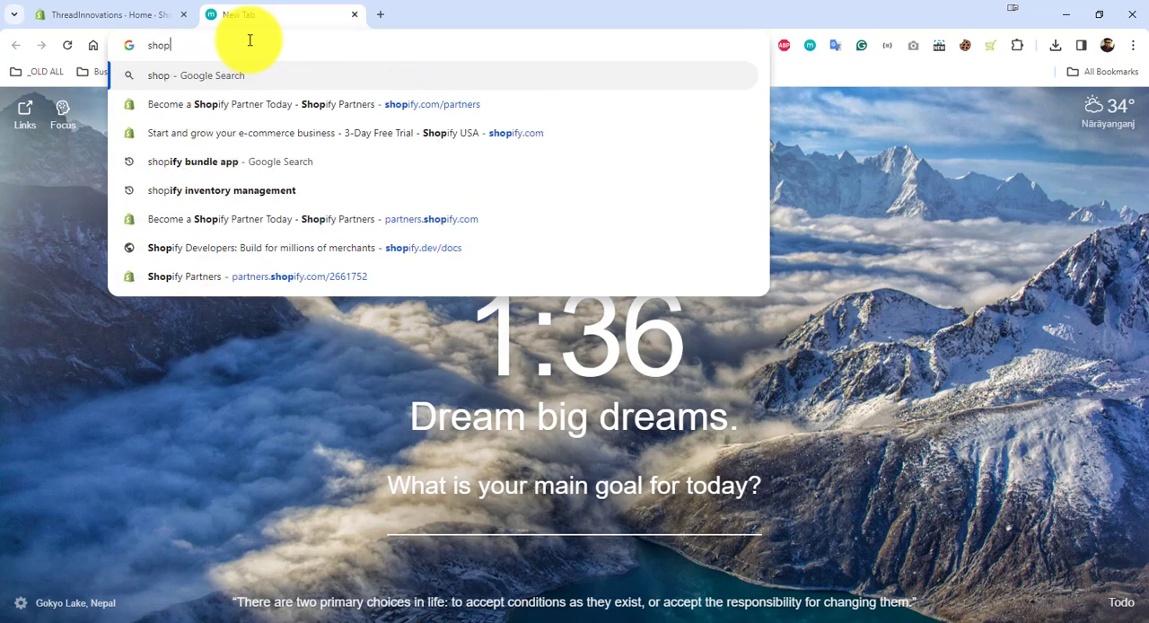
pyautogui.write('fiy p')
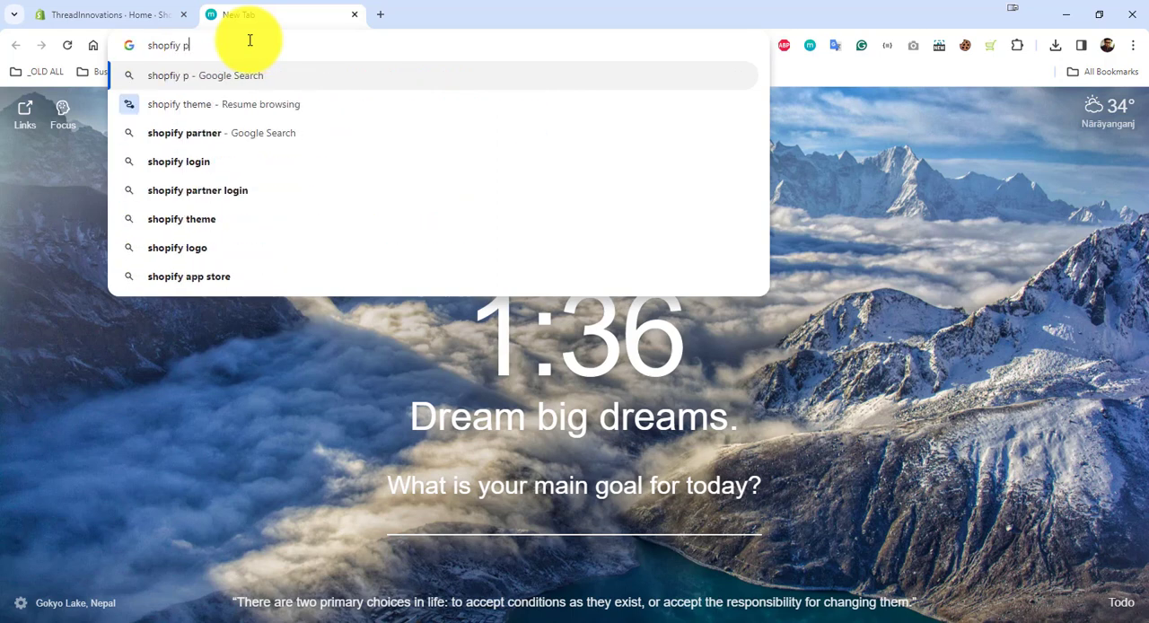
pyautogui.write('rodu')
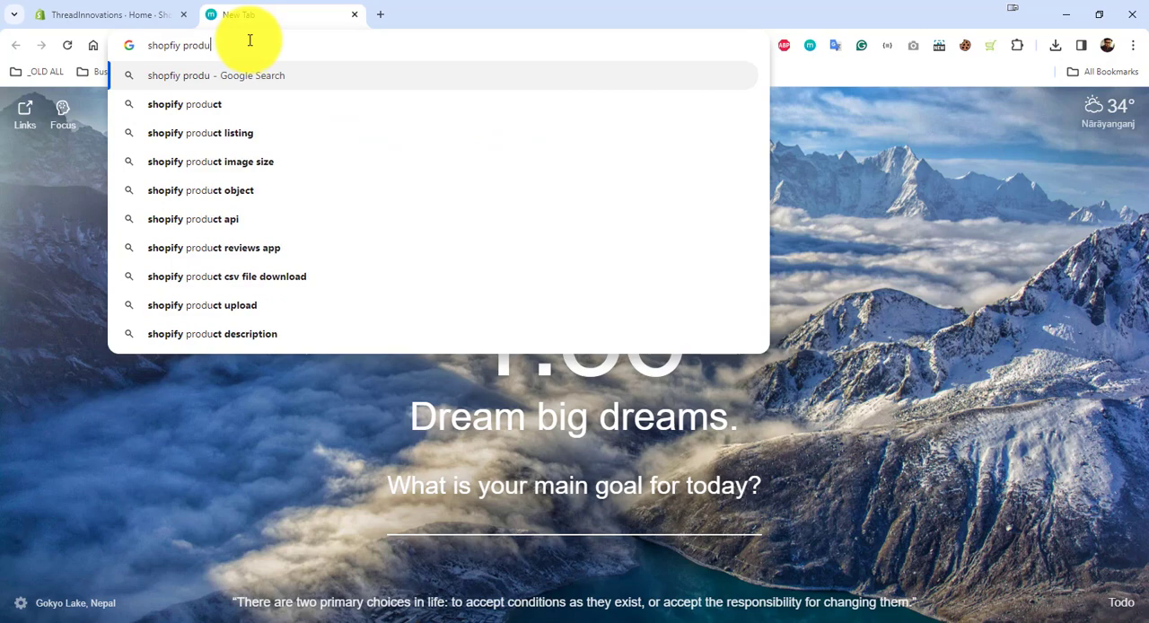
pyautogui.write('ct bundl')
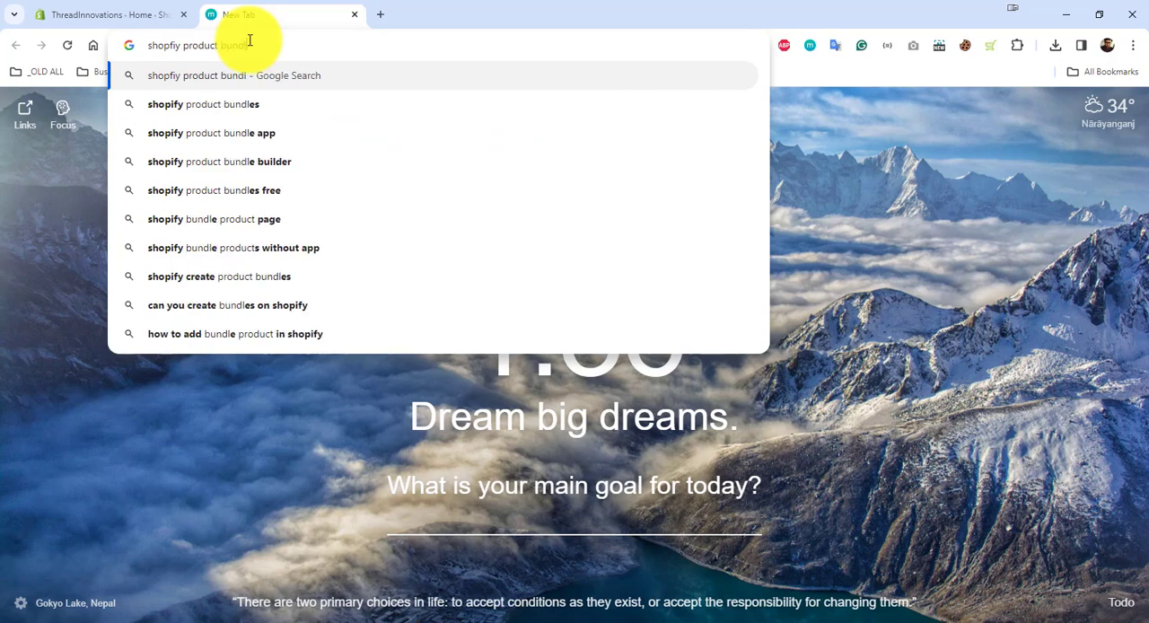
pyautogui.write('e')
pyautogui.press('Return')
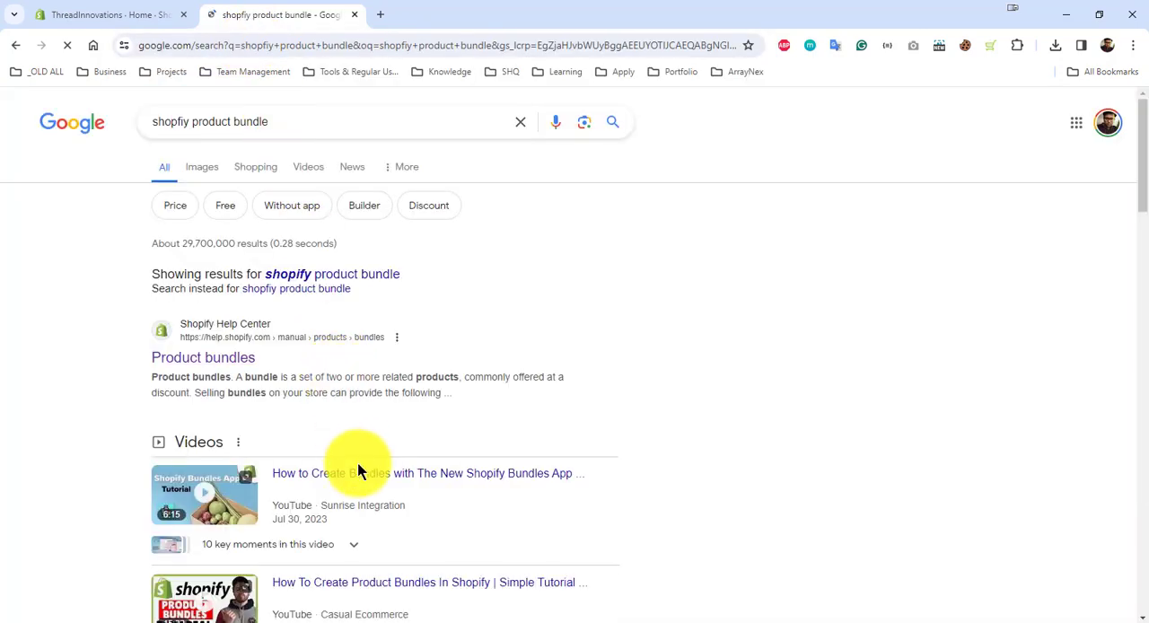
pyautogui.scroll(-3, 433, 354)
pyautogui.scroll(3, 435, 356)
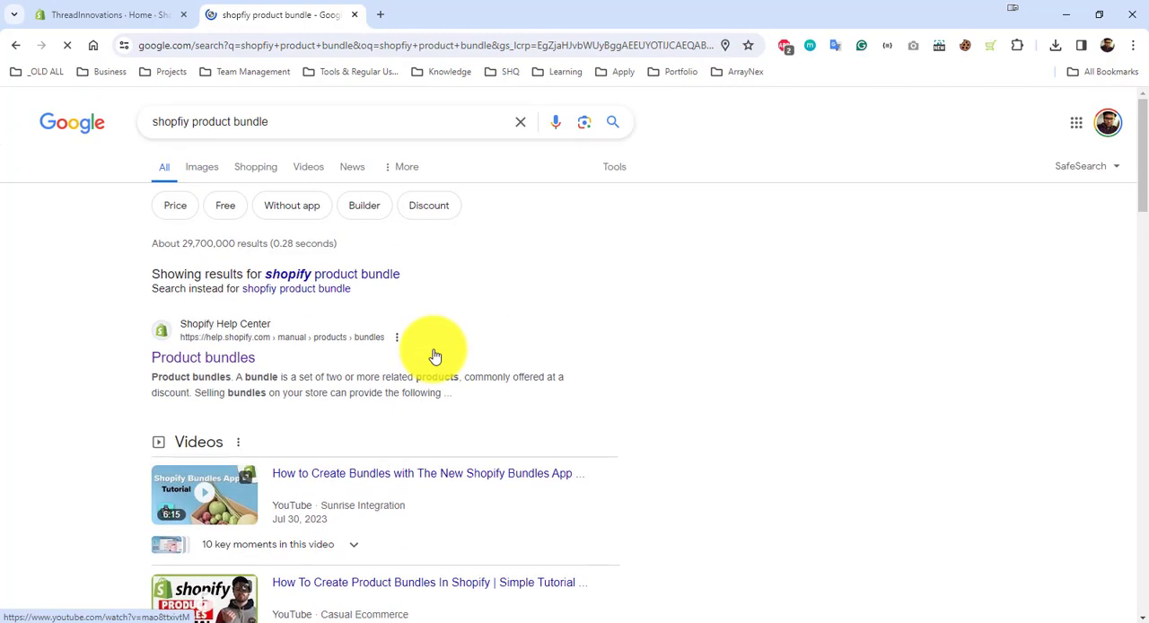
pyautogui.click(322, 274)
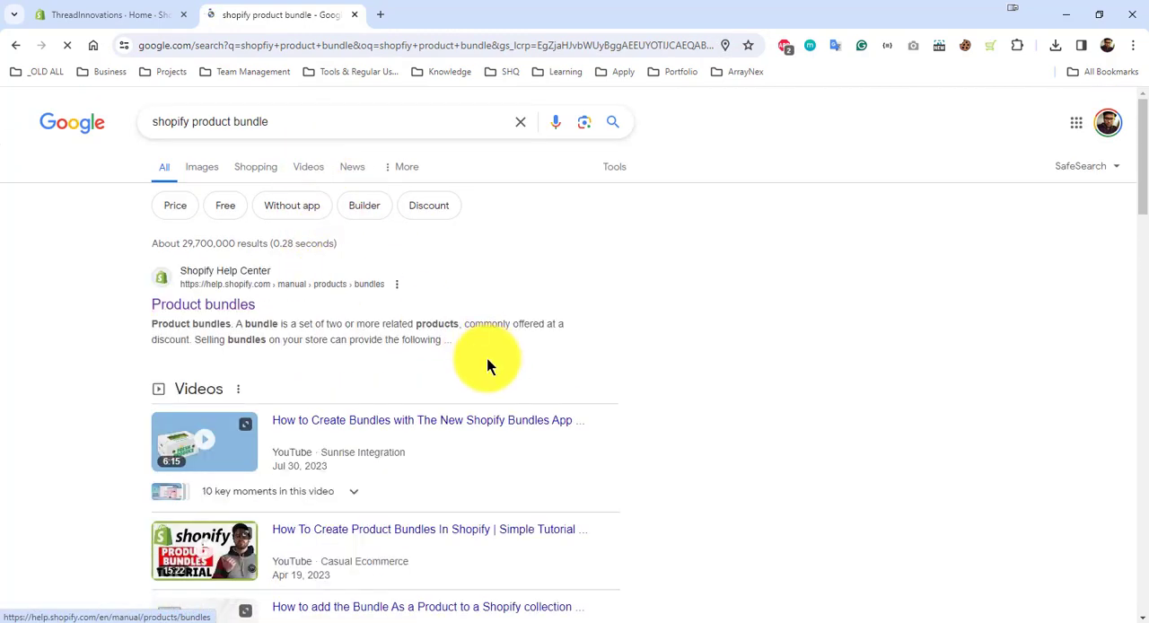
# Step: Open the Shopify Bundles app store listing from the search results and install the app in the ThreadInnovations store
pyautogui.scroll(-5, 403, 382)
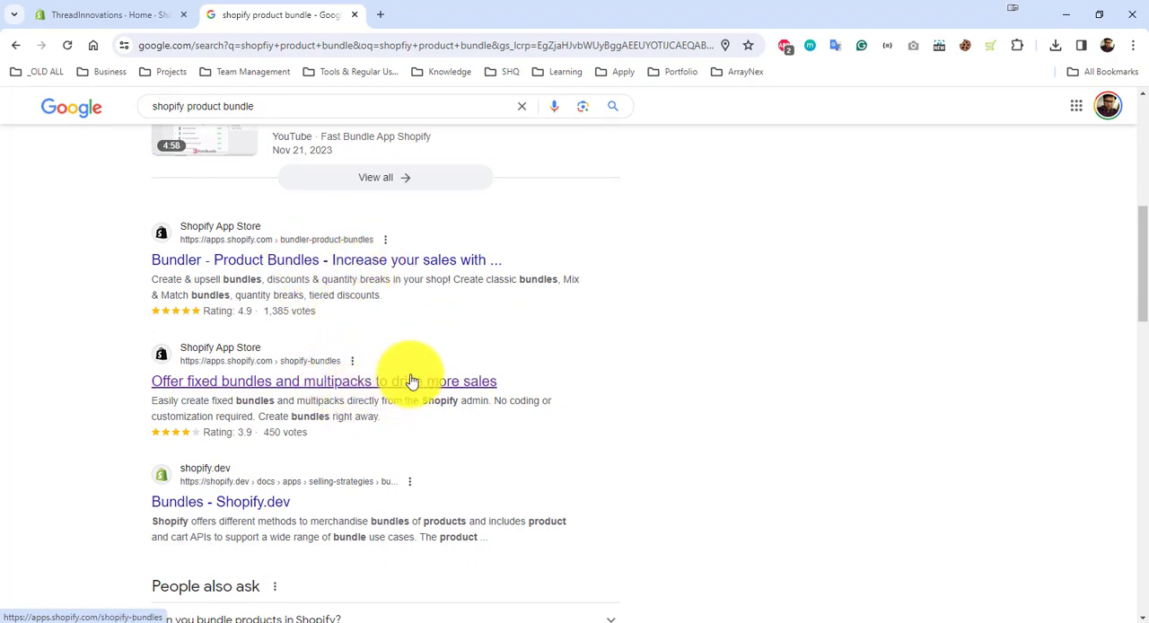
pyautogui.click(411, 382)
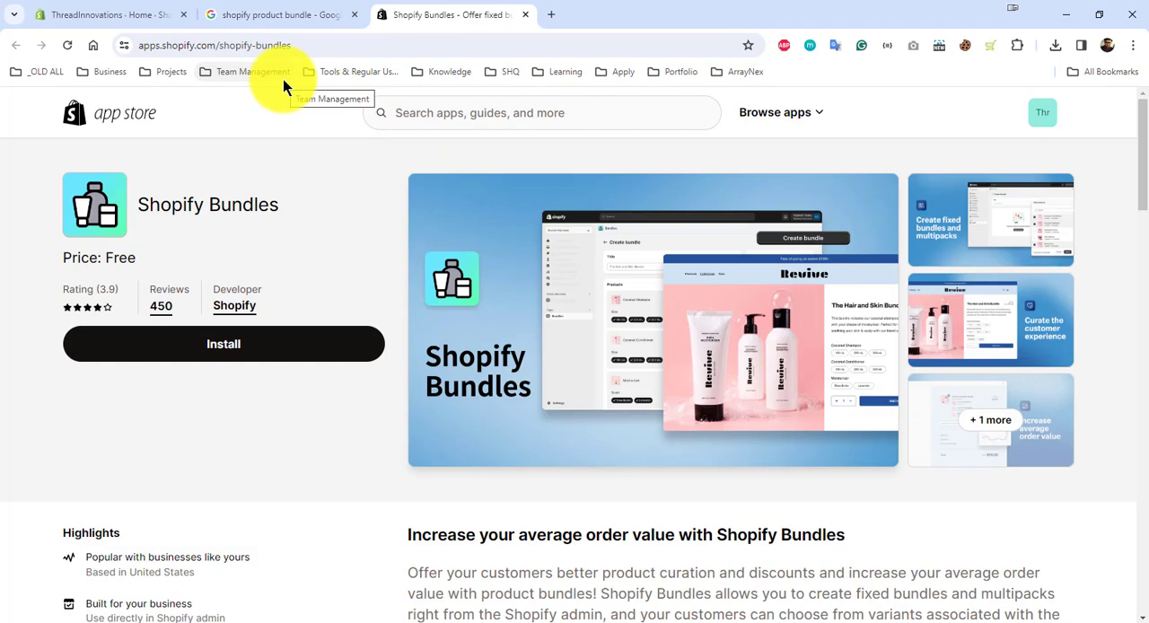
pyautogui.scroll(-5, 569, 275)
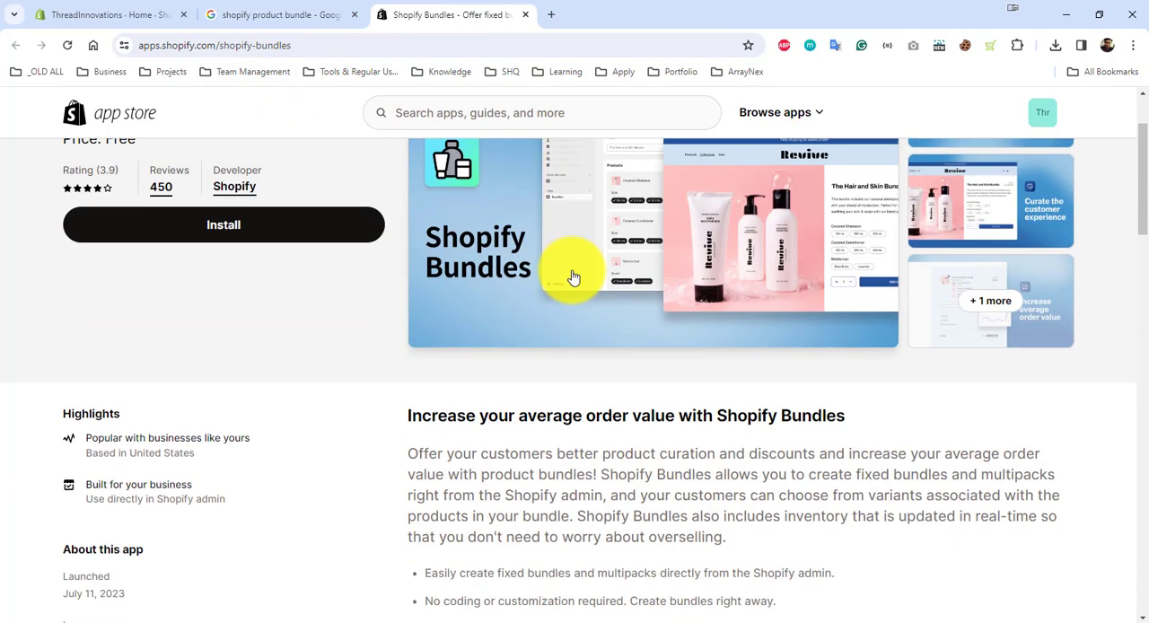
pyautogui.scroll(5, 574, 275)
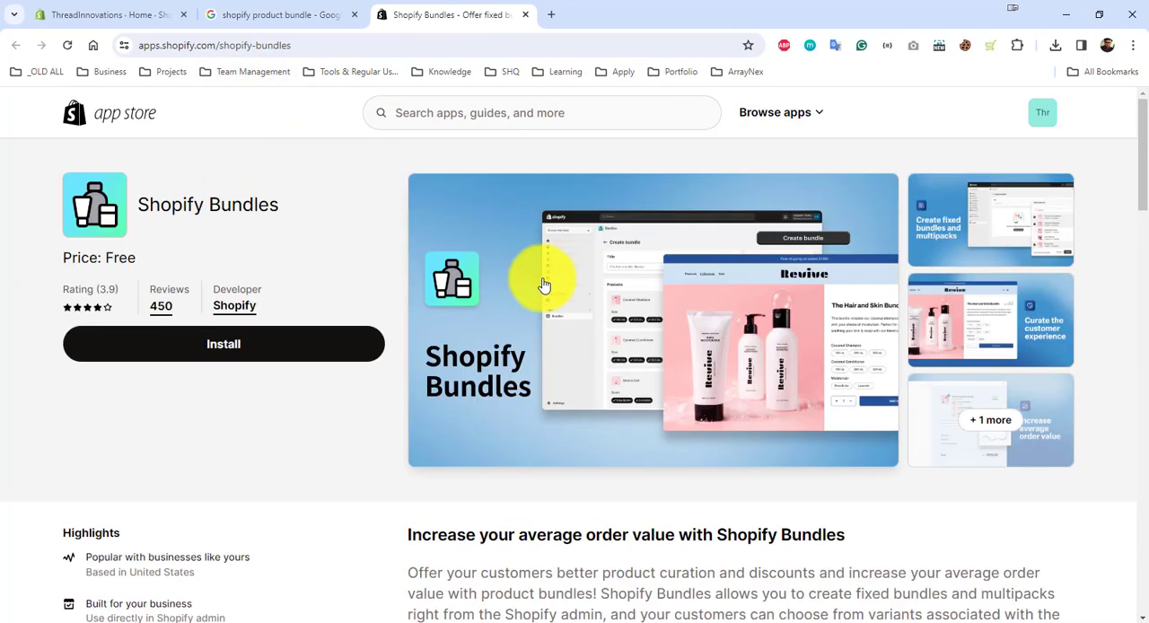
pyautogui.click(260, 349)
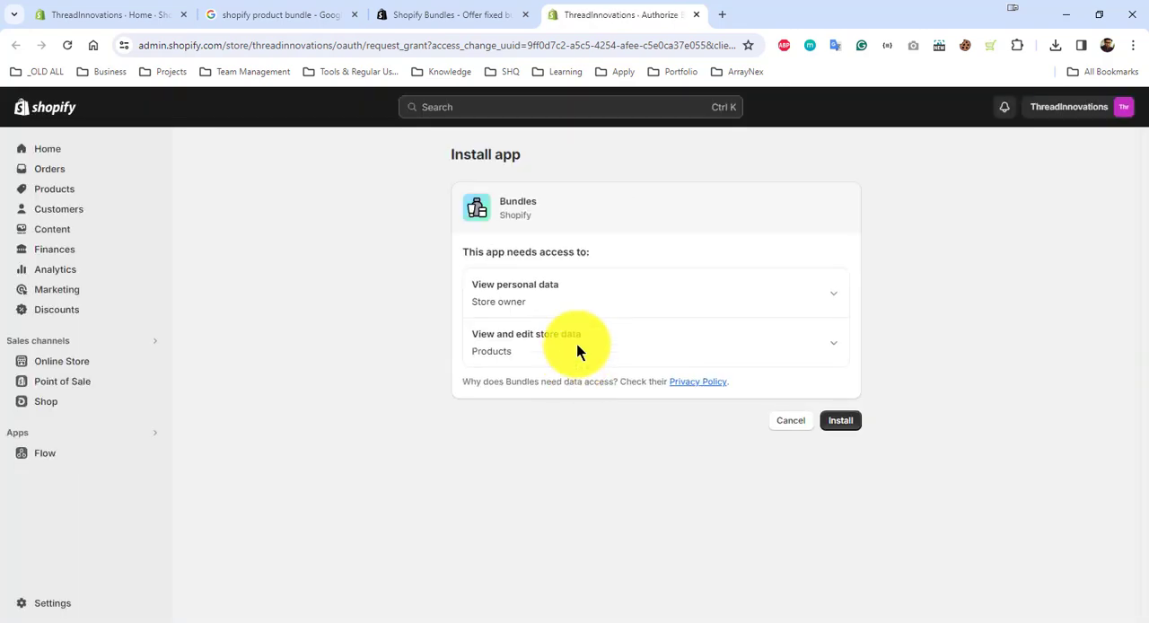
pyautogui.click(841, 420)
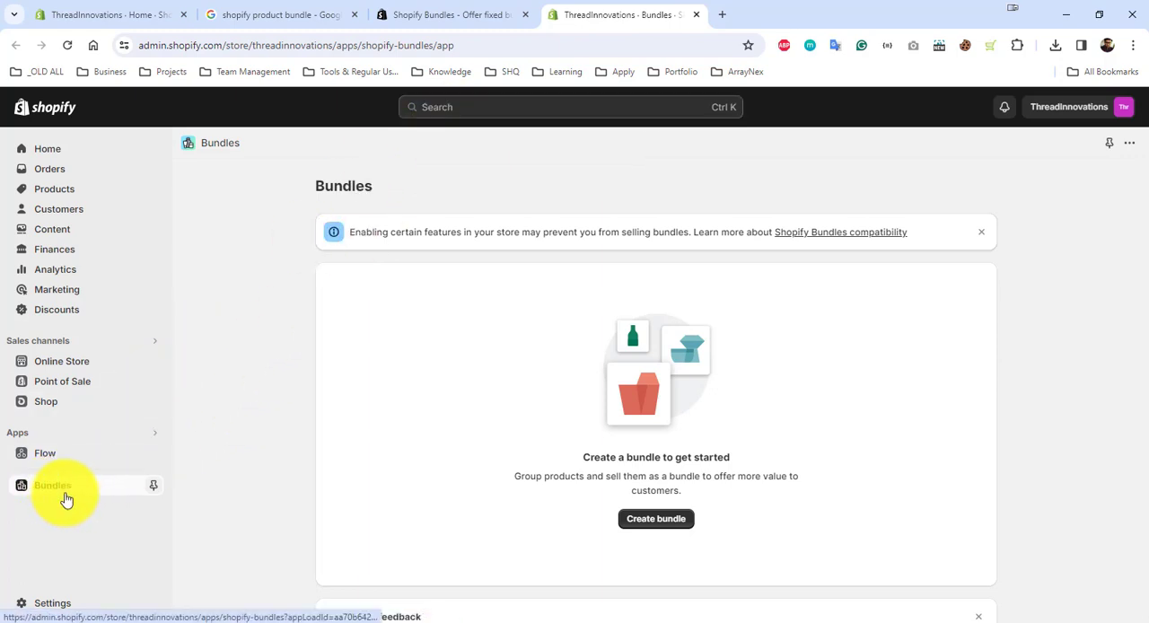
# Step: Find the Bundles app through the store admin's app search, open it and start creating a new bundle
pyautogui.click(462, 110)
pyautogui.click(363, 137)
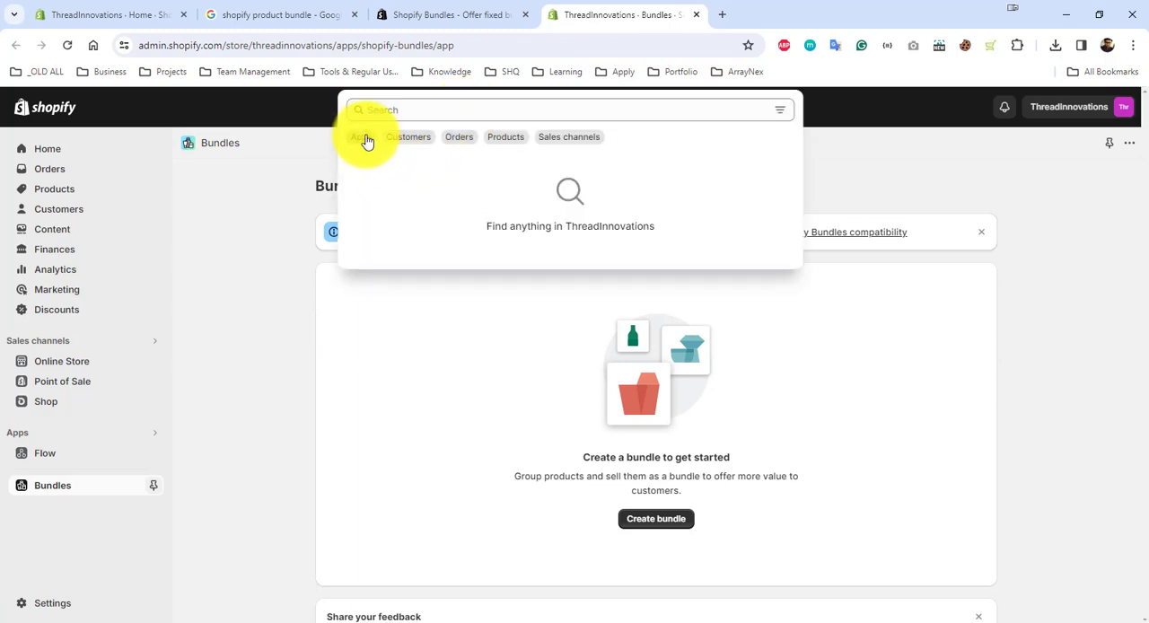
pyautogui.click(395, 163)
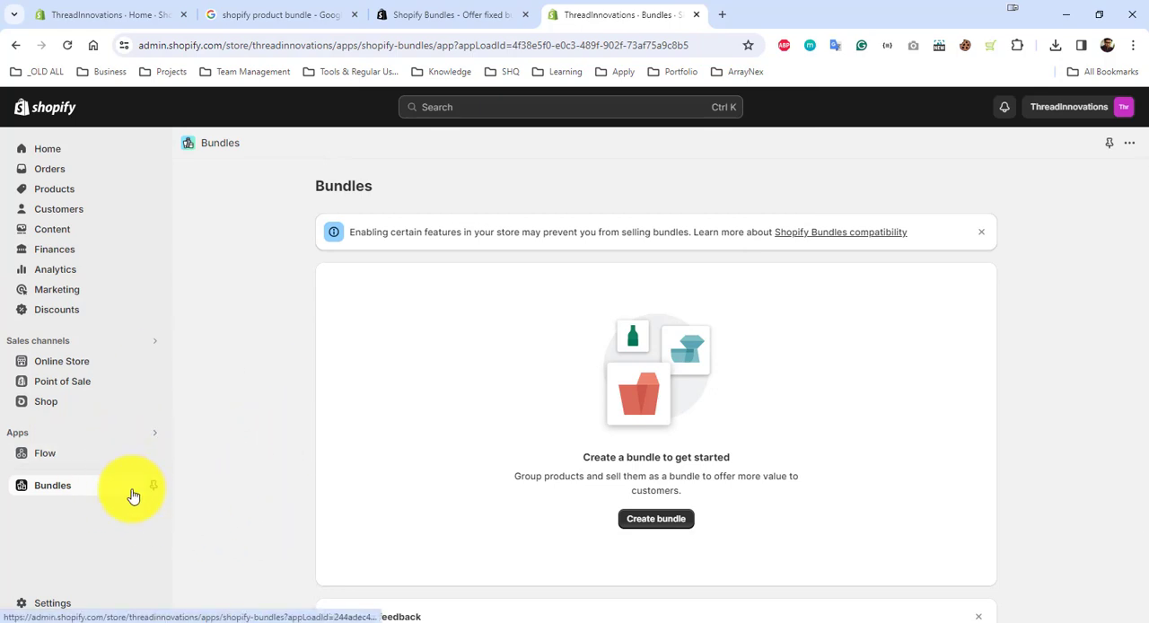
pyautogui.click(649, 518)
pyautogui.click(450, 258)
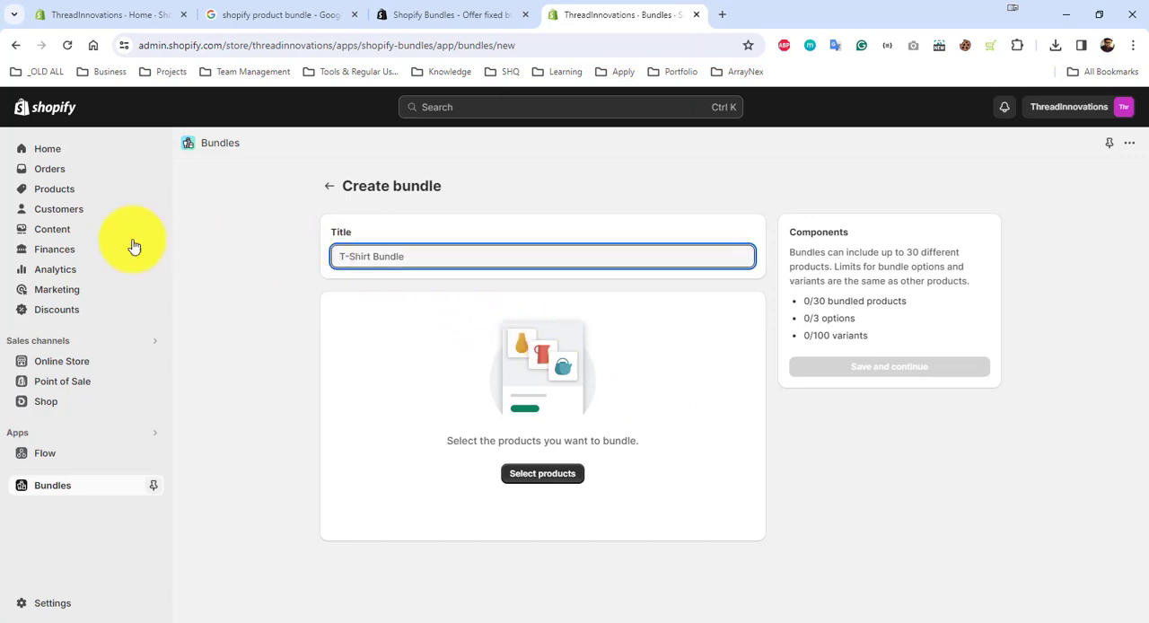
# Step: Open the store's product list in a separate browser tab and check the names of the products available for the bundle
pyautogui.rightClick(88, 191)
pyautogui.click(185, 205)
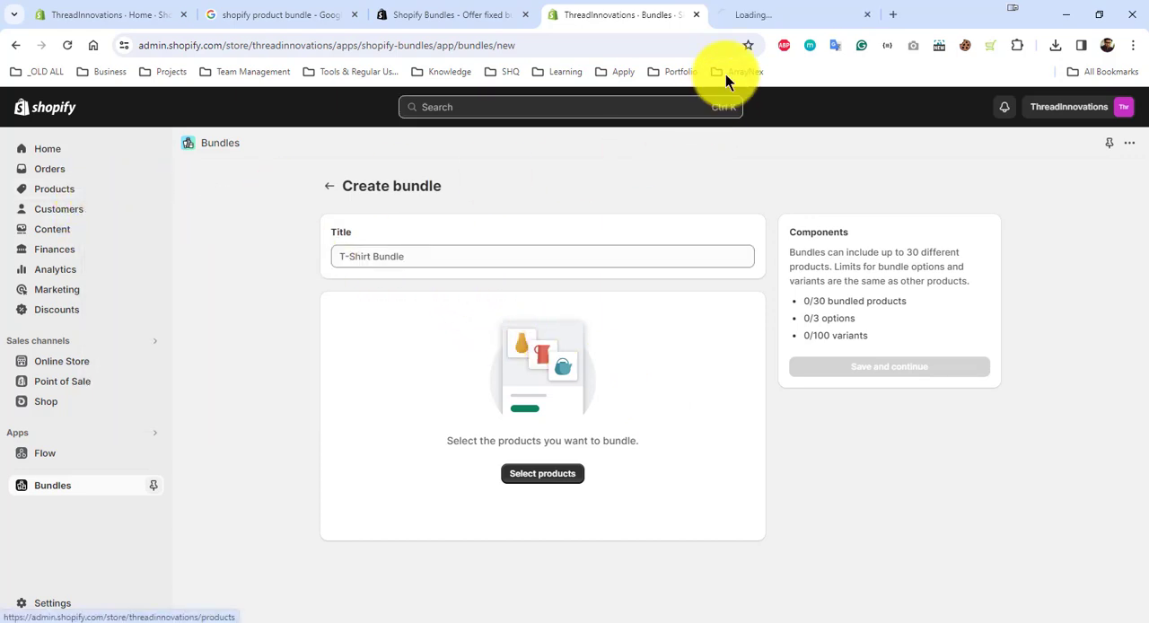
pyautogui.click(754, 17)
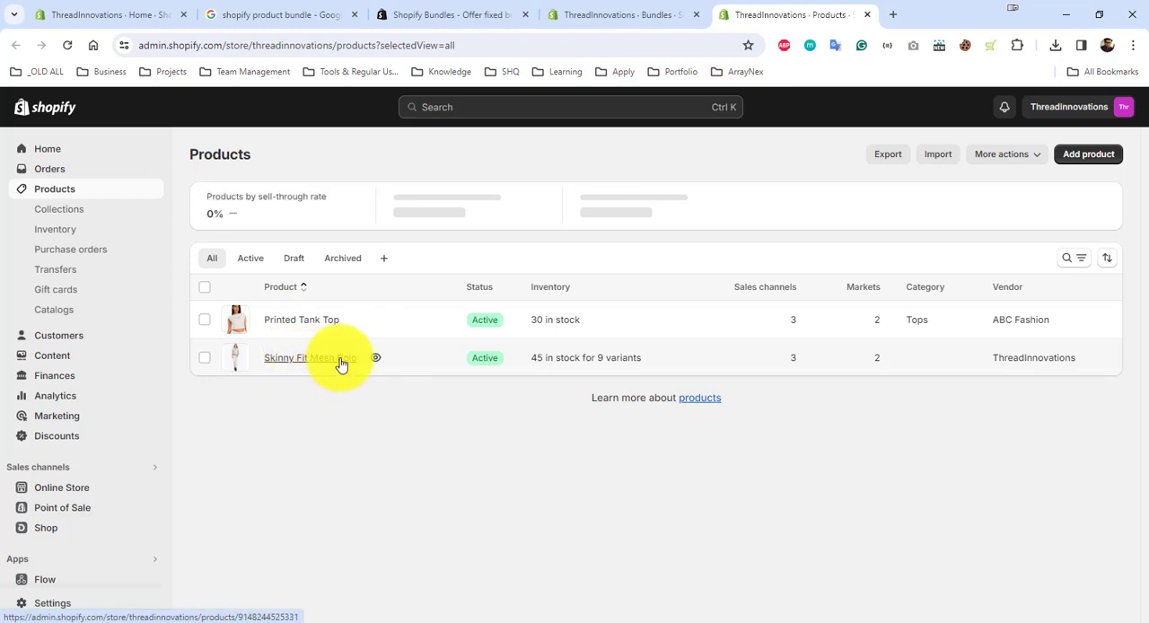
pyautogui.click(648, 27)
pyautogui.click(410, 257)
pyautogui.click(795, 13)
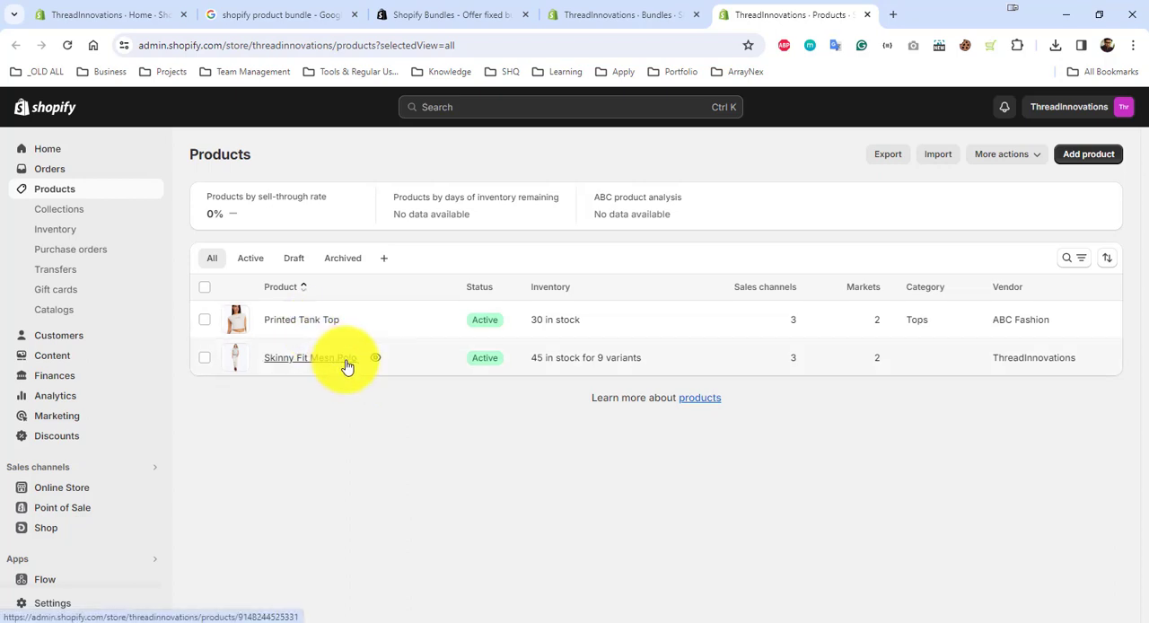
# Step: Return to the new bundle and title it "Tops & Mesh Polo Bundle"
pyautogui.click(629, 16)
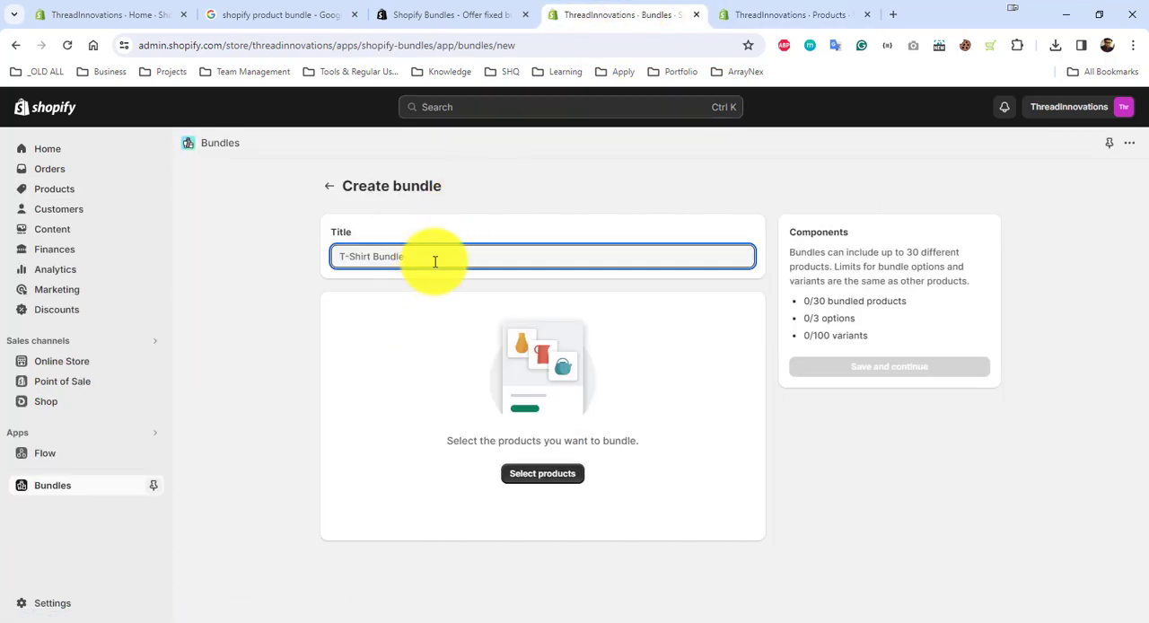
pyautogui.write('Tops & Mesh Polo Bundle')
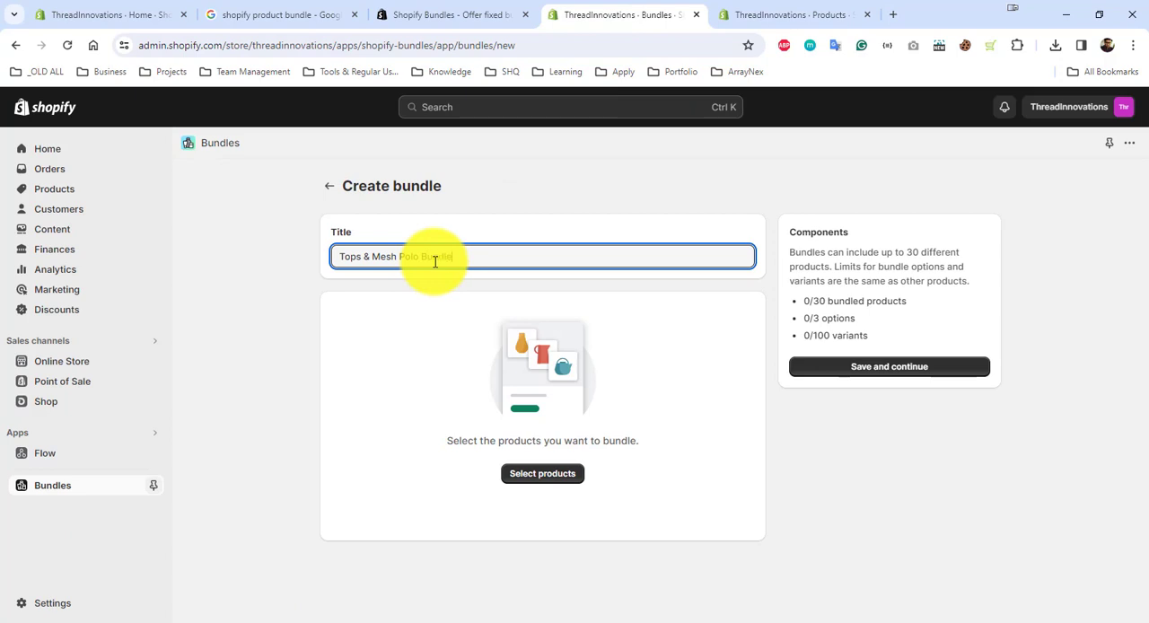
# Step: Add Printed Tank Top and Skinny Fit Mesh Polo to the bundle, then save it and continue to its product page
pyautogui.click(558, 473)
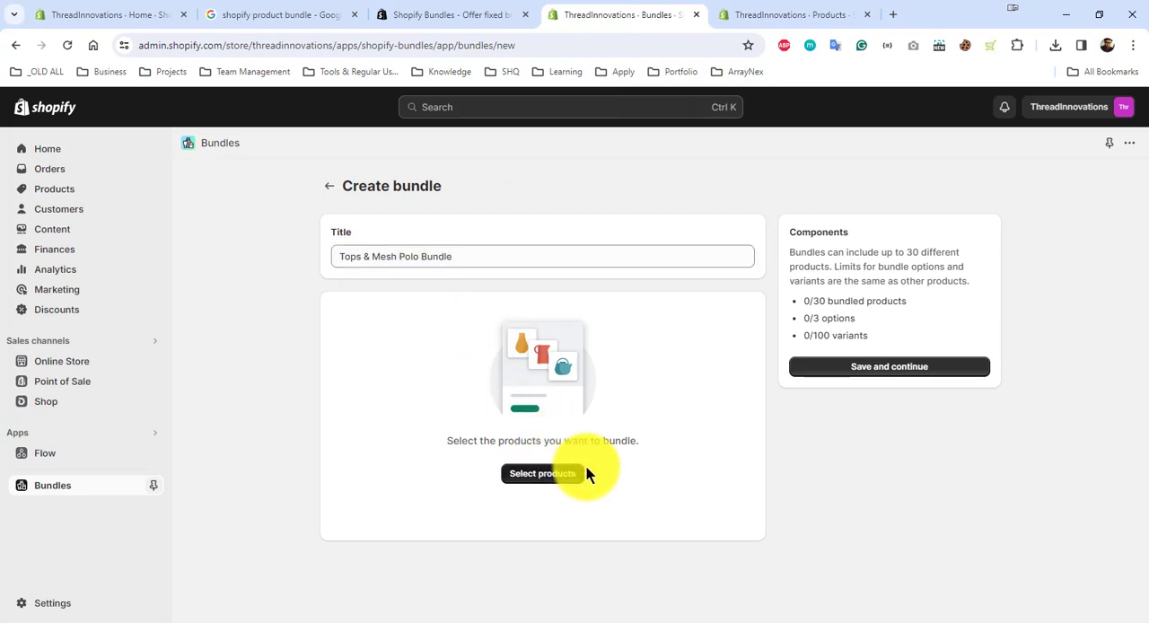
pyautogui.click(369, 353)
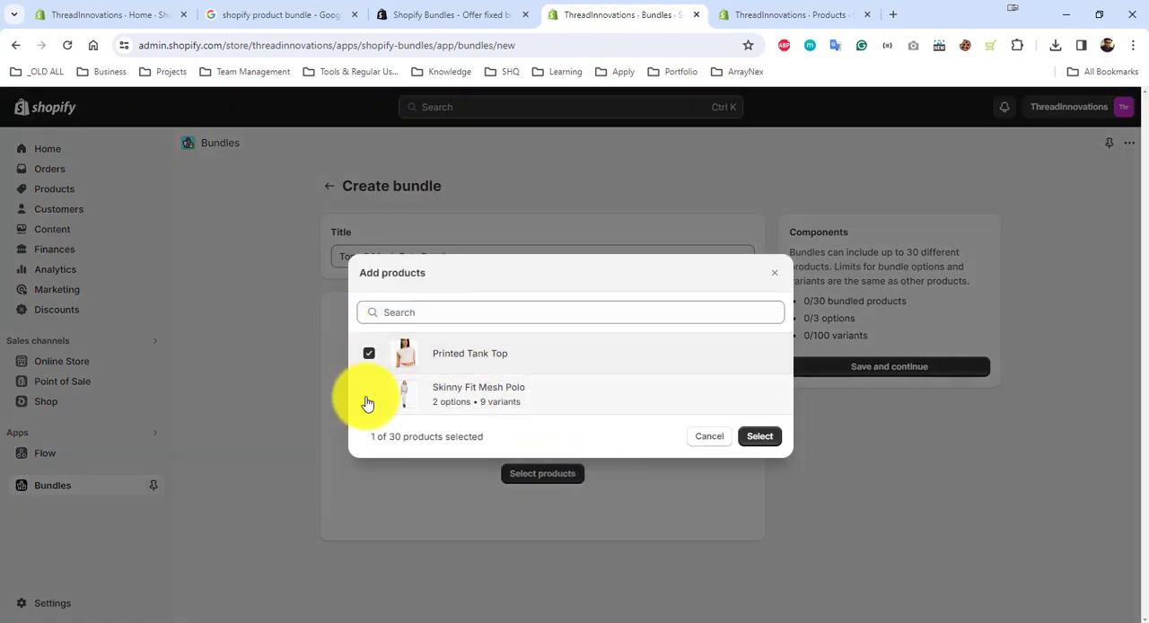
pyautogui.click(369, 394)
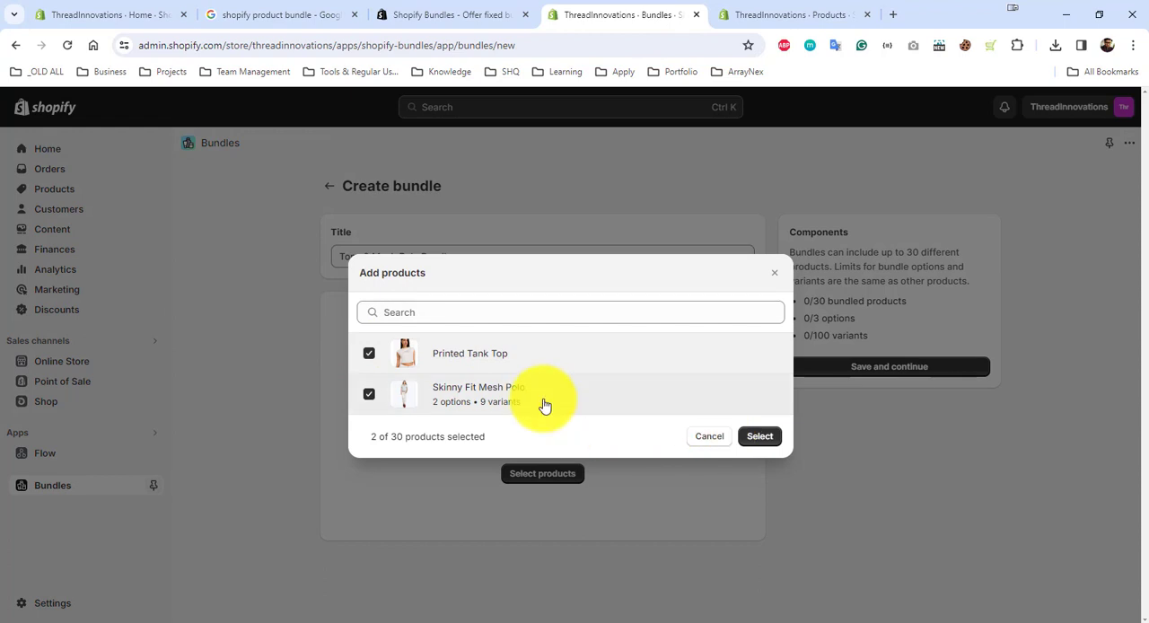
pyautogui.click(772, 435)
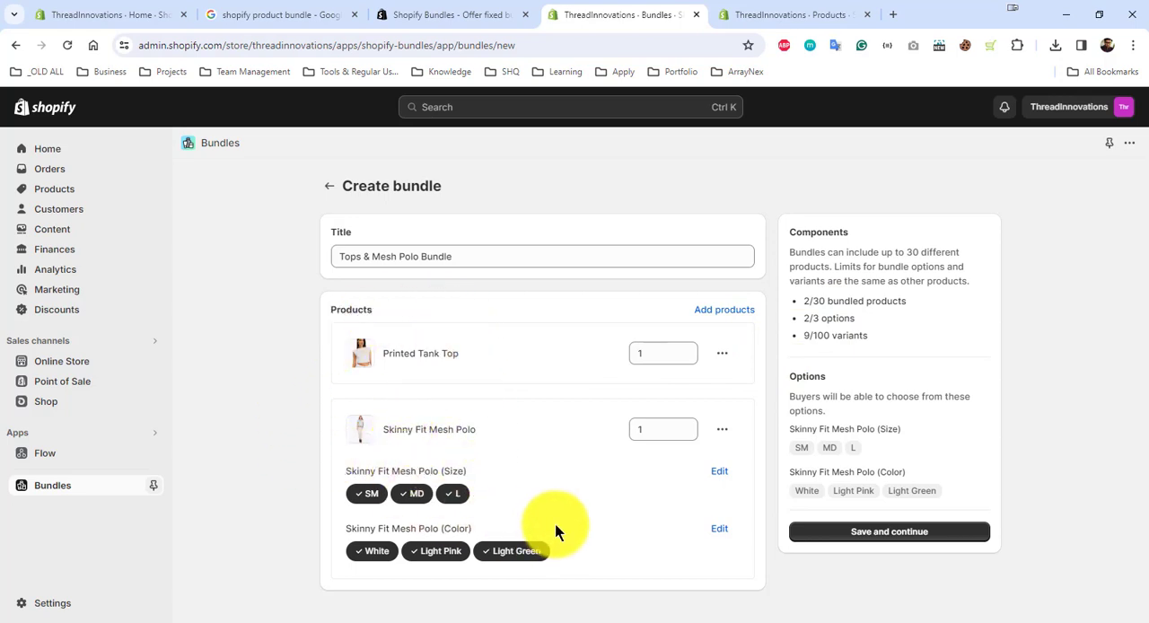
pyautogui.click(891, 529)
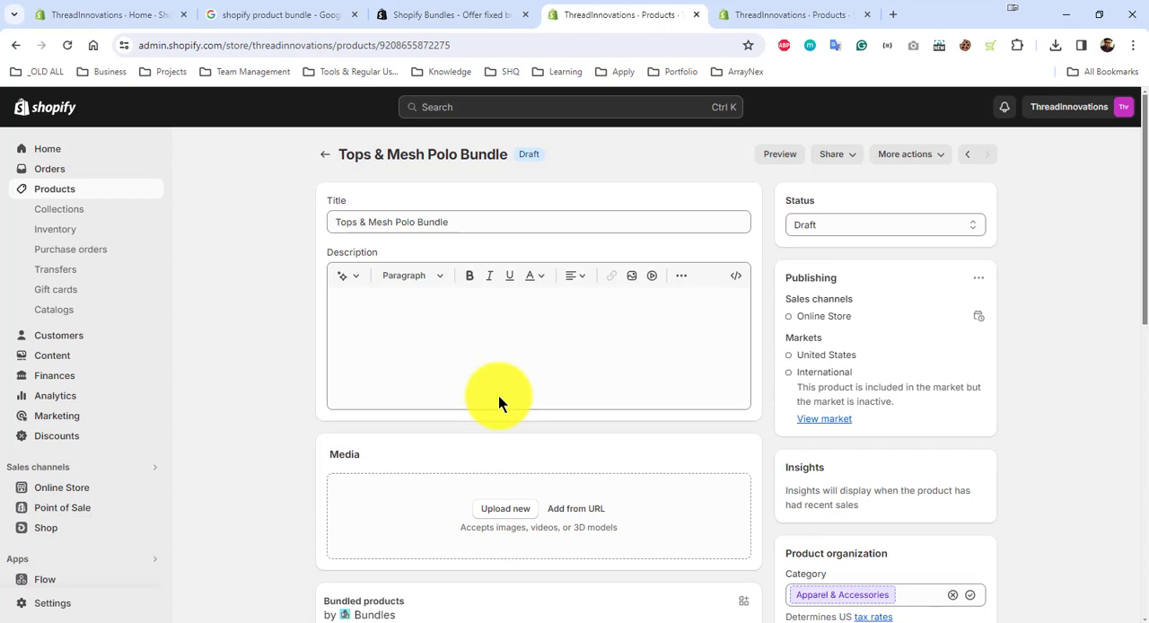
# Step: Generate an automatic product description for the bundle, reusing its title "Tops & Mesh Polo Bundle" as the features and keywords
pyautogui.click(409, 306)
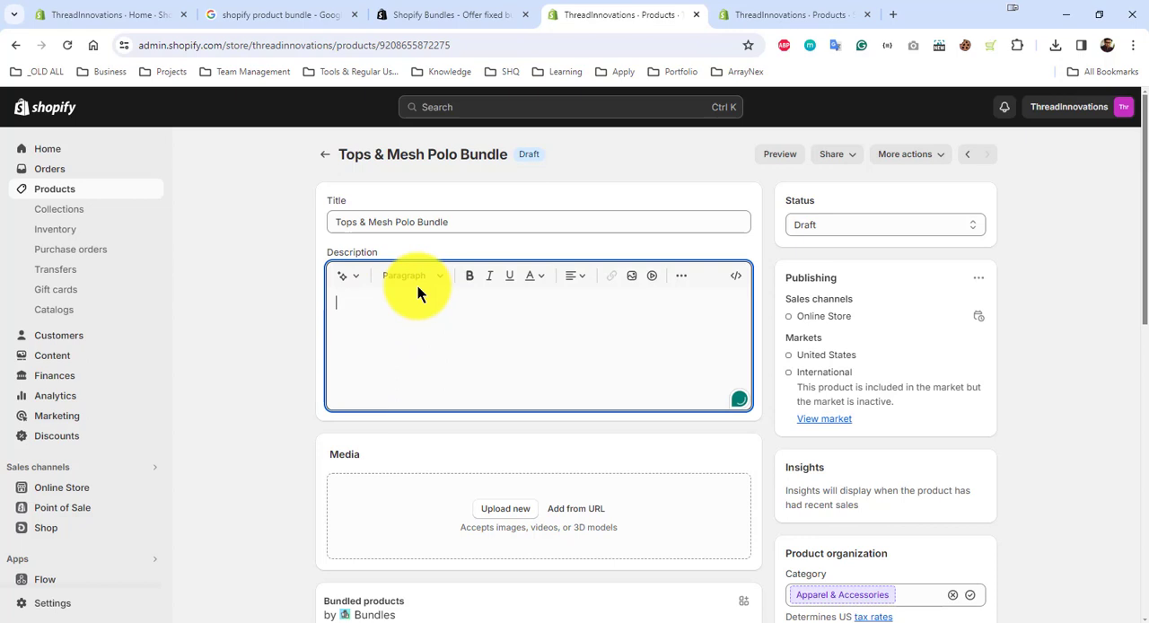
pyautogui.click(343, 277)
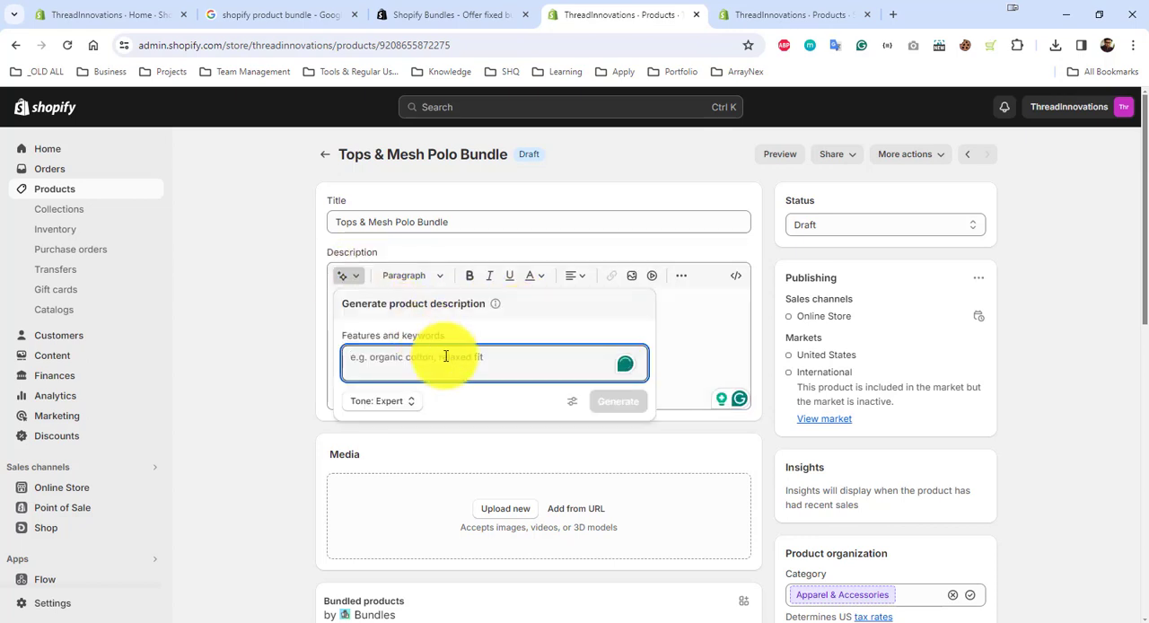
pyautogui.click(440, 225)
pyautogui.hotkey('ctrl', 'a')
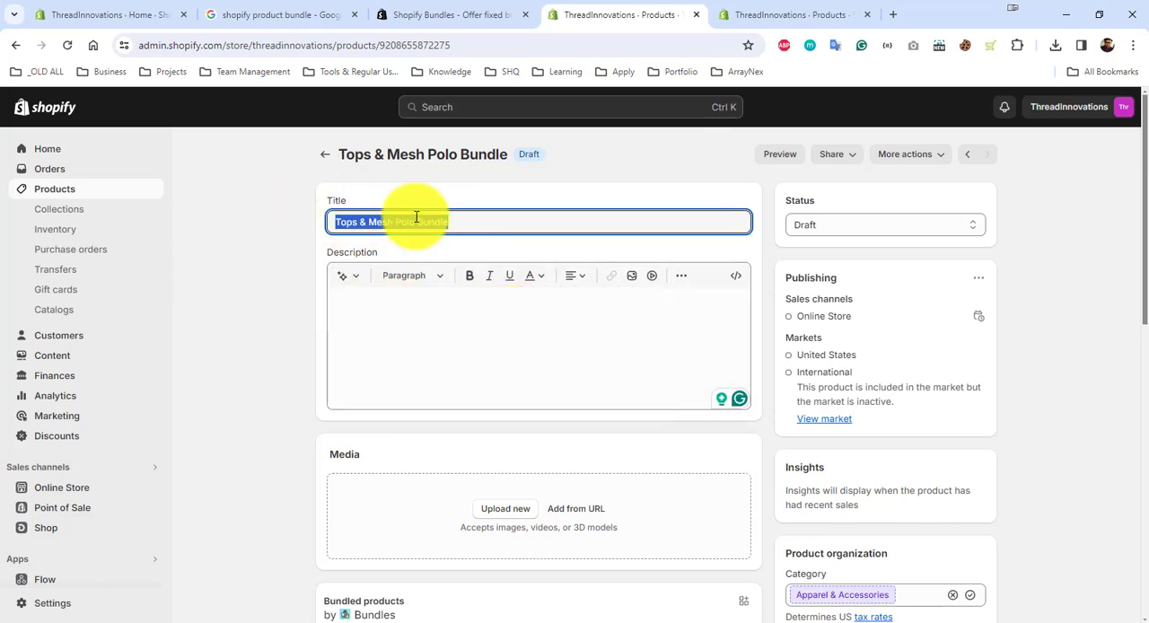
pyautogui.rightClick(415, 221)
pyautogui.click(460, 285)
pyautogui.click(343, 277)
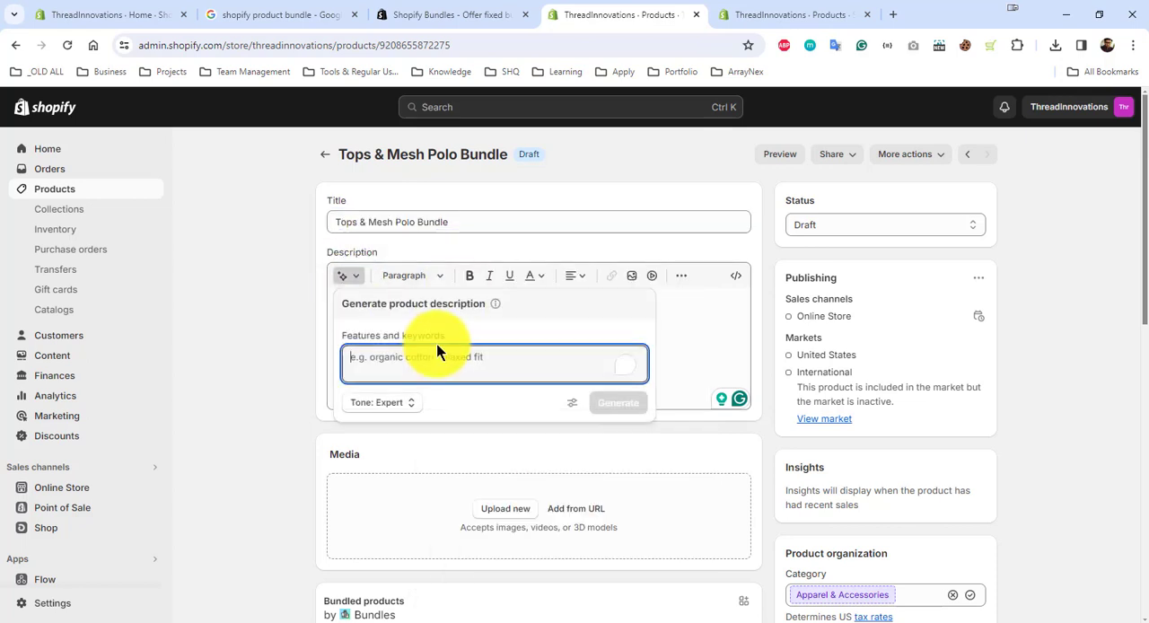
pyautogui.hotkey('ctrl', 'v')
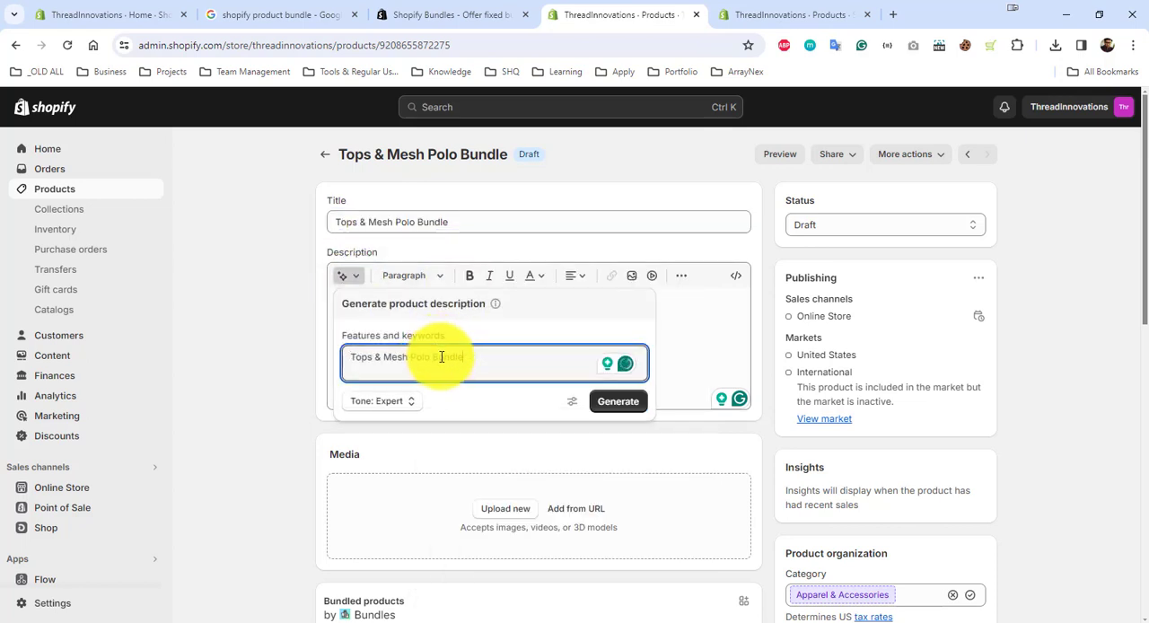
pyautogui.click(619, 409)
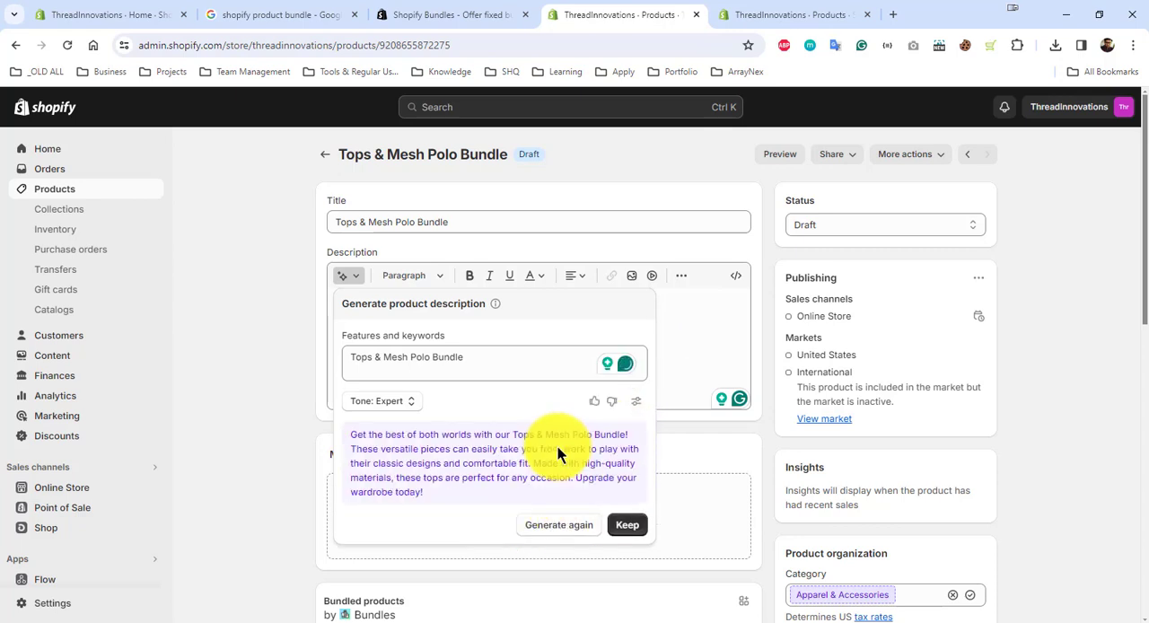
# Step: Keep the generated description and upload "product image.png" from the "How to add bundle Products" folder as the bundle's media
pyautogui.click(628, 525)
pyautogui.scroll(-3, 662, 377)
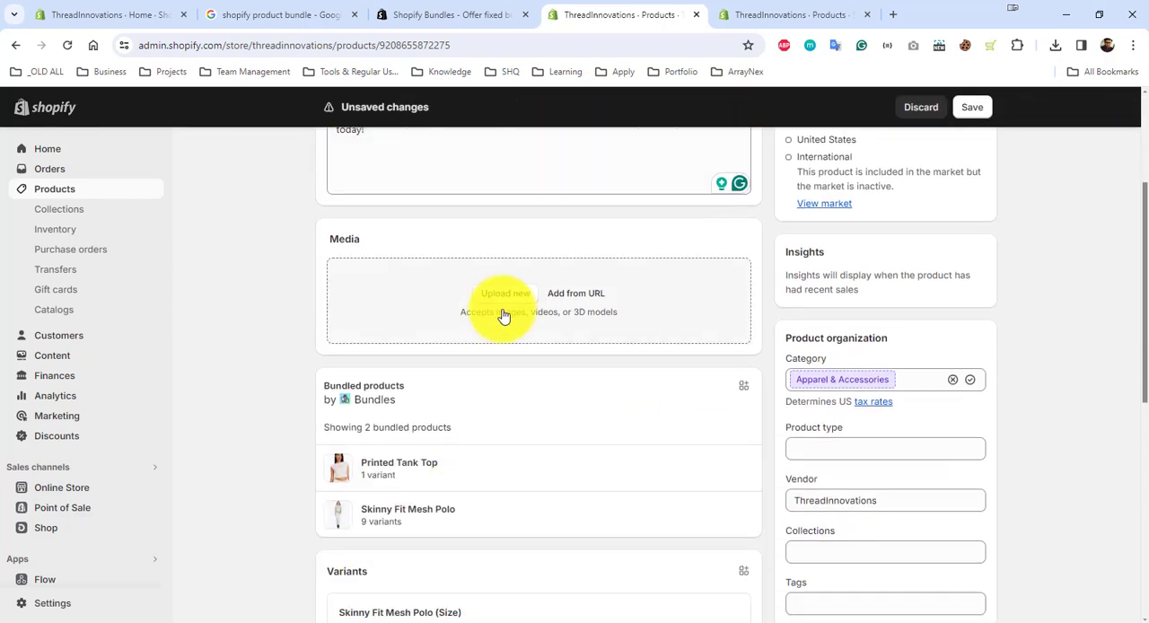
pyautogui.click(521, 341)
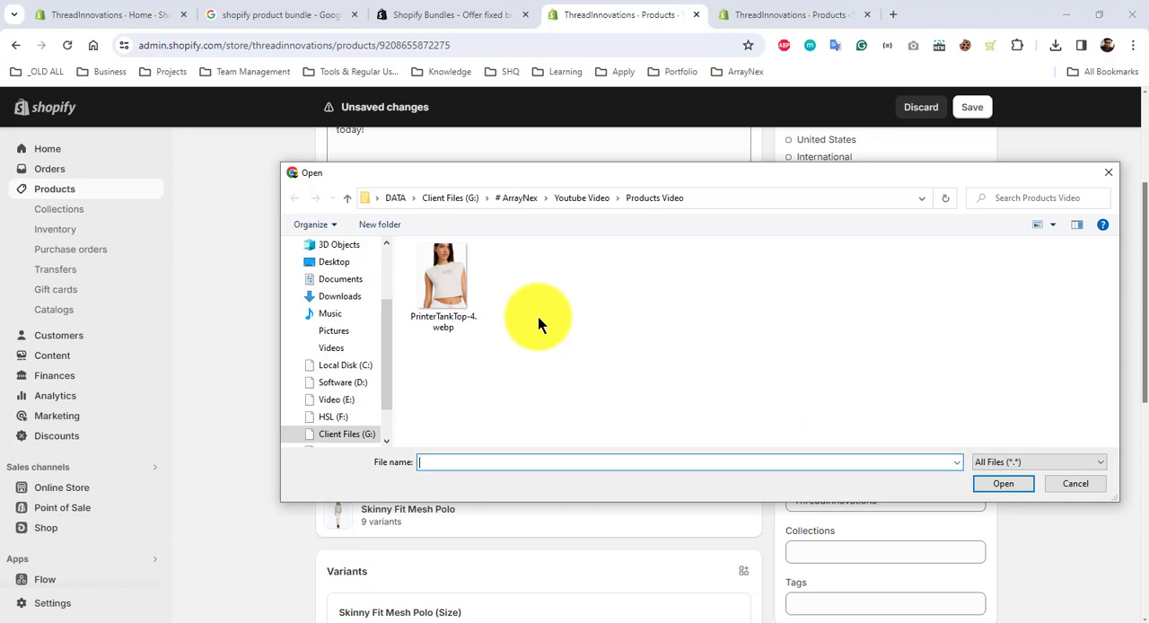
pyautogui.click(723, 199)
pyautogui.hotkey('ctrl', 'v')
pyautogui.press('Return')
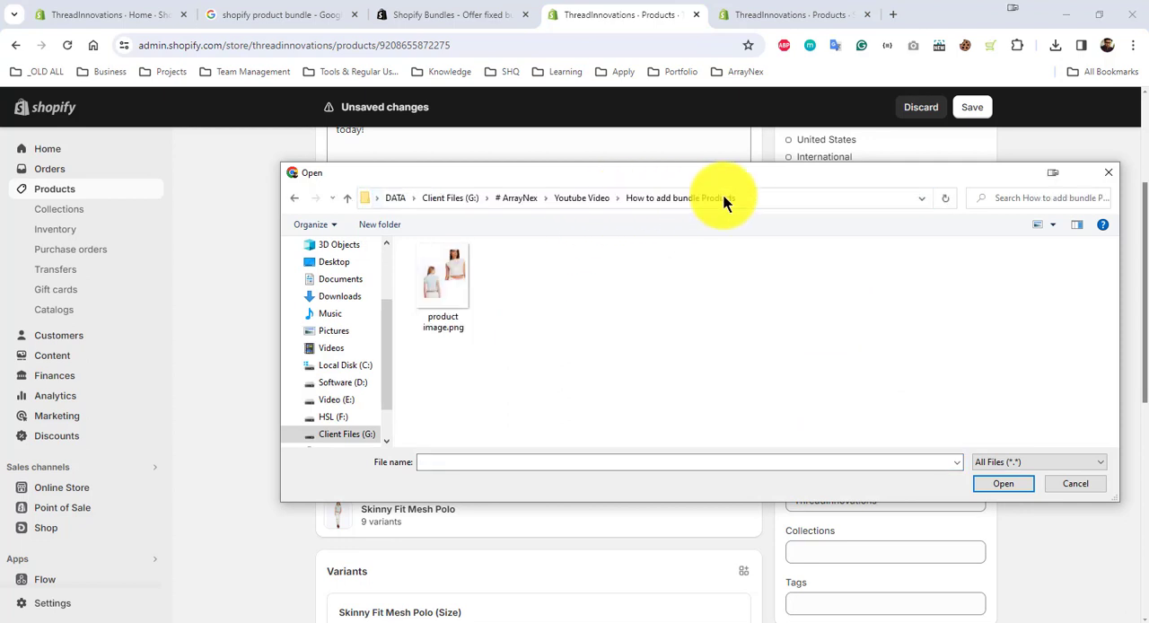
pyautogui.click(467, 280)
pyautogui.doubleClick(468, 280)
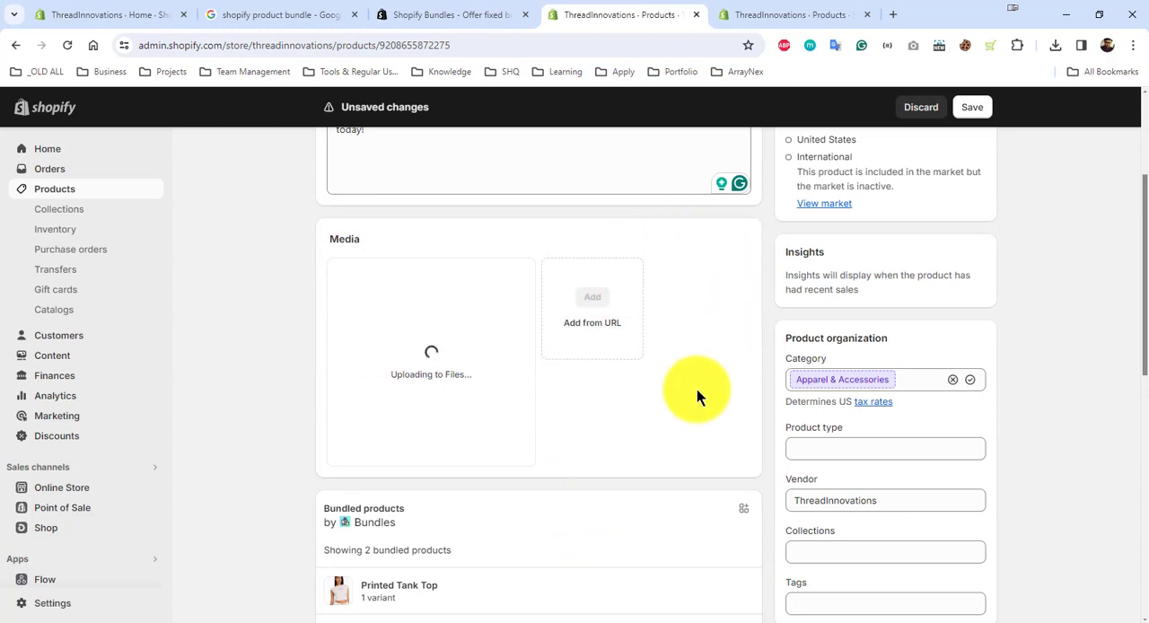
# Step: Set the bundle product's status to Active
pyautogui.scroll(-2, 697, 393)
pyautogui.scroll(4, 709, 382)
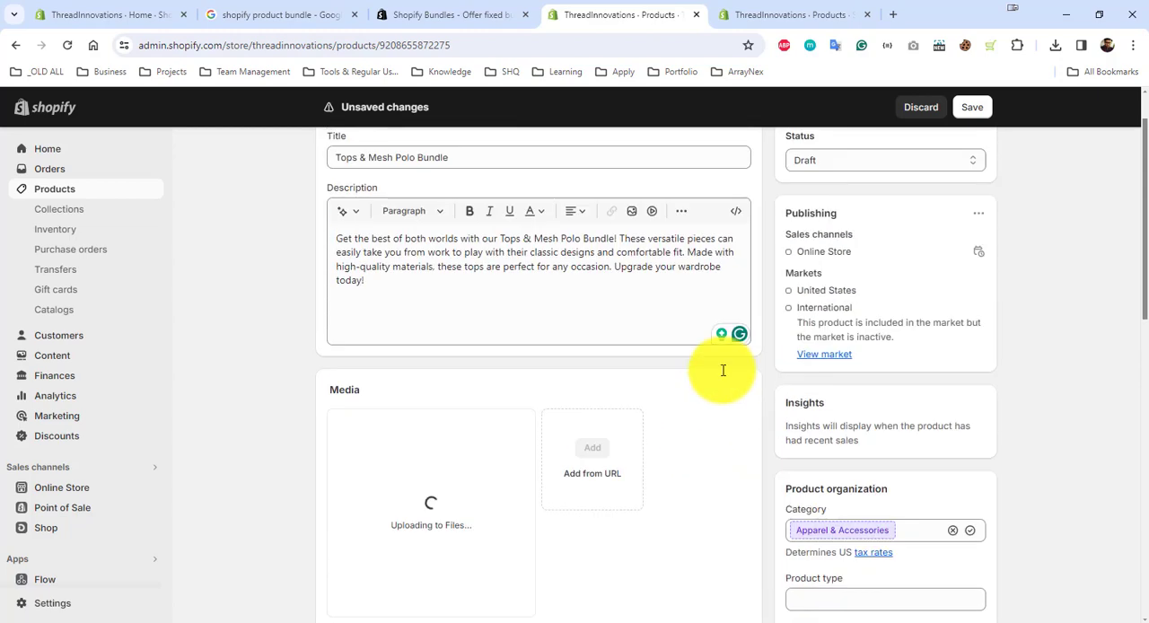
pyautogui.scroll(-4, 857, 305)
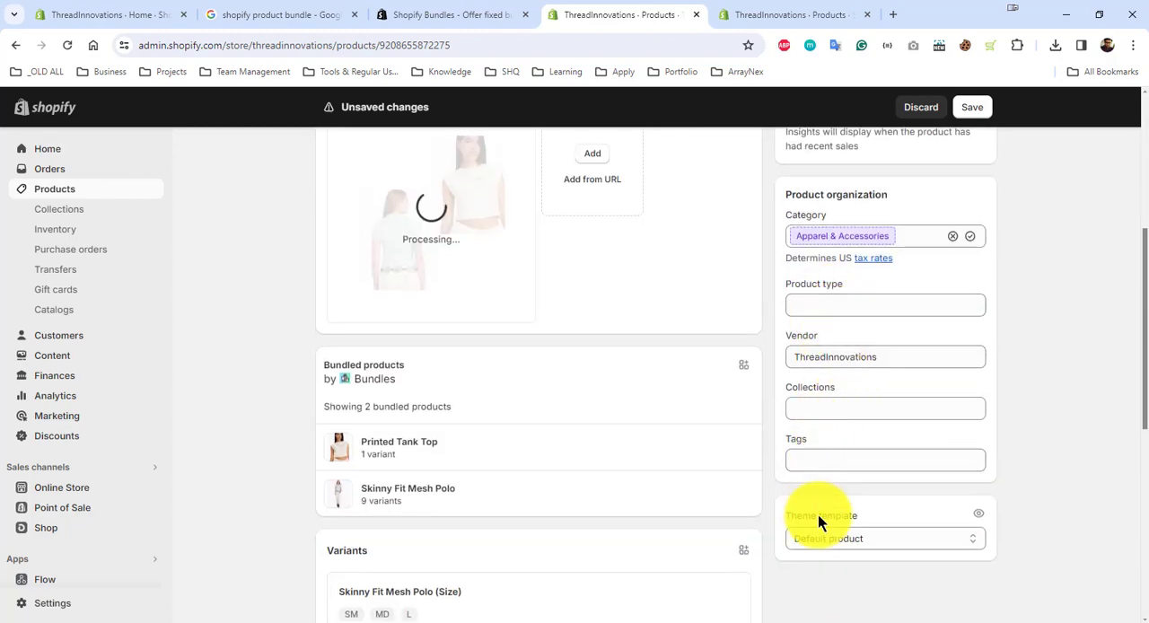
pyautogui.scroll(-4, 651, 494)
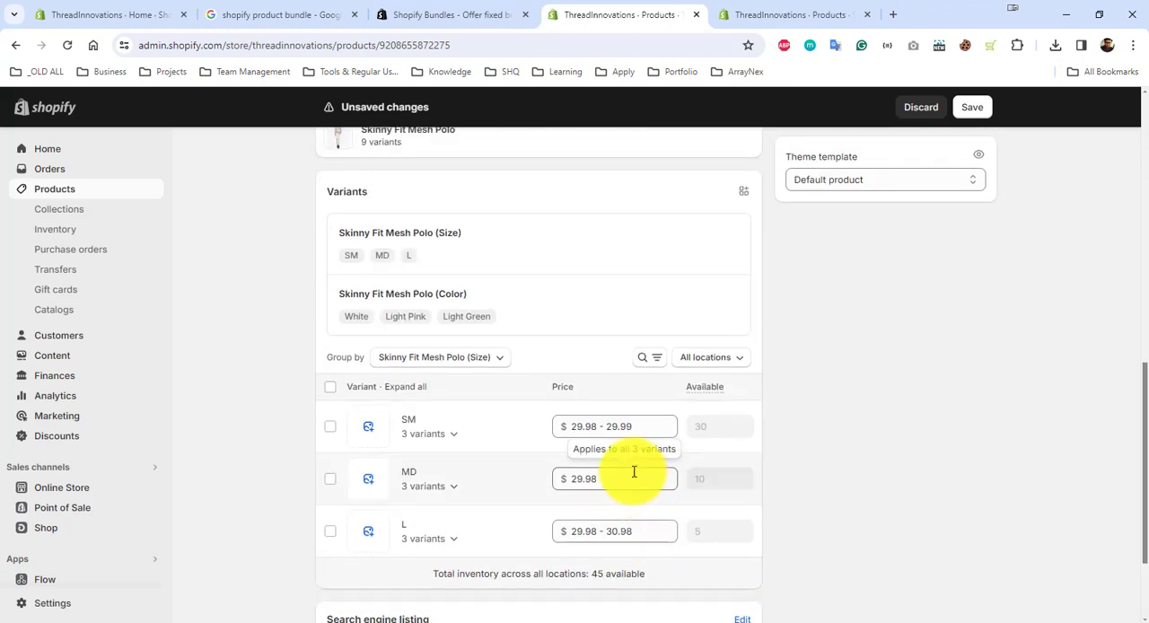
pyautogui.scroll(8, 746, 347)
pyautogui.click(813, 226)
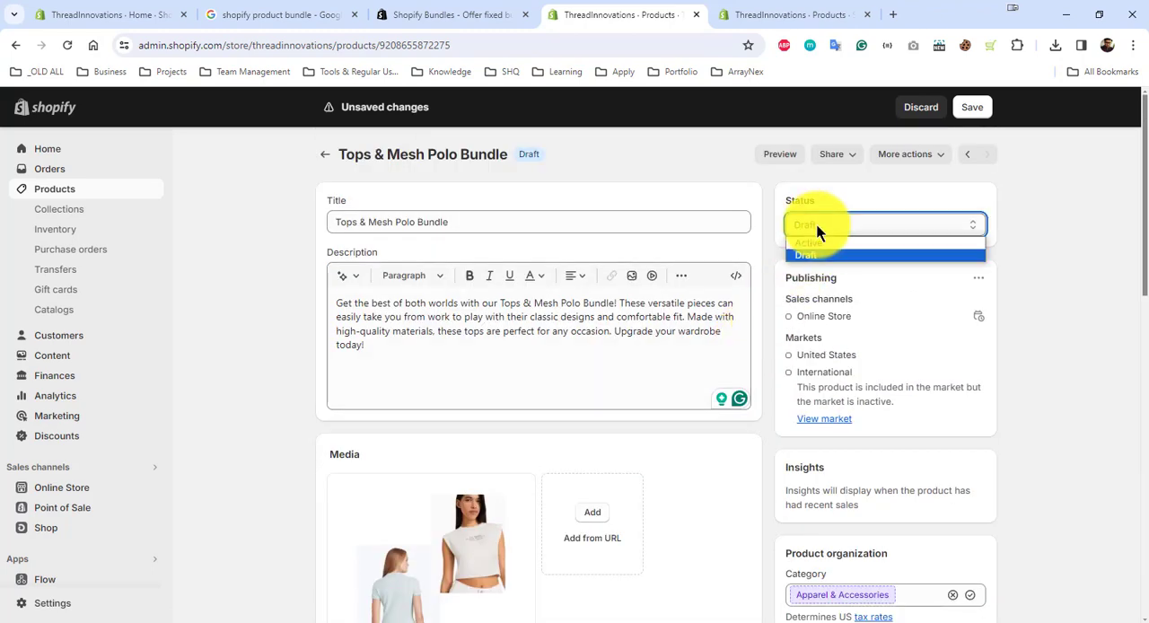
pyautogui.click(819, 241)
# Step: Open Printed Tank Top and Skinny Fit Mesh Polo from the product list in separate browser tabs and check their individual prices
pyautogui.scroll(-8, 664, 467)
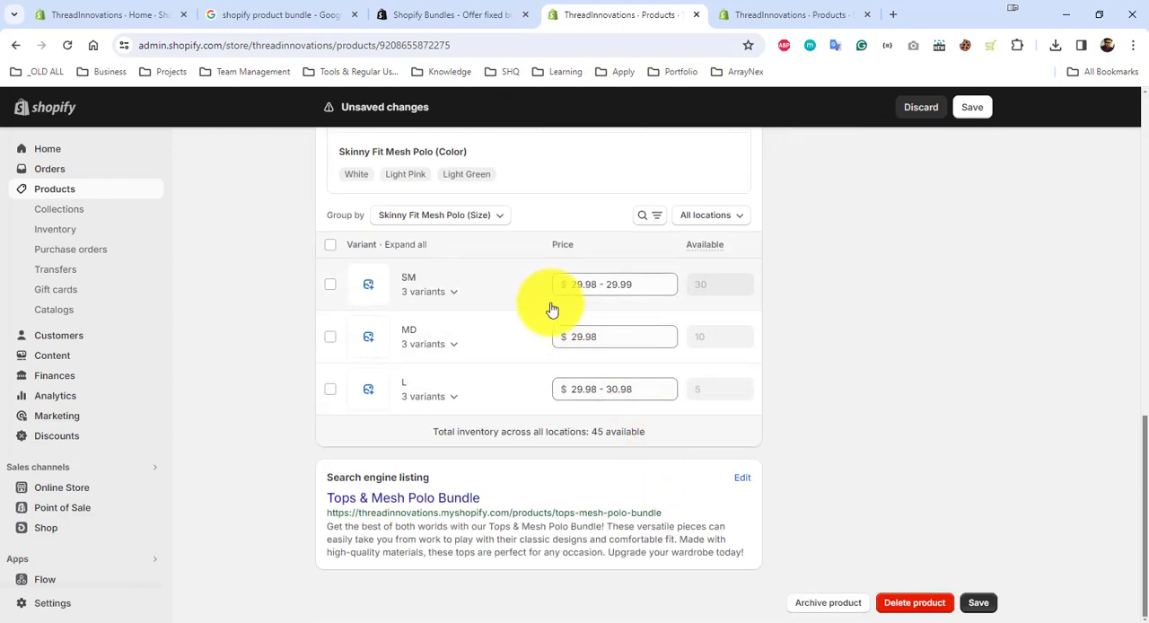
pyautogui.click(772, 16)
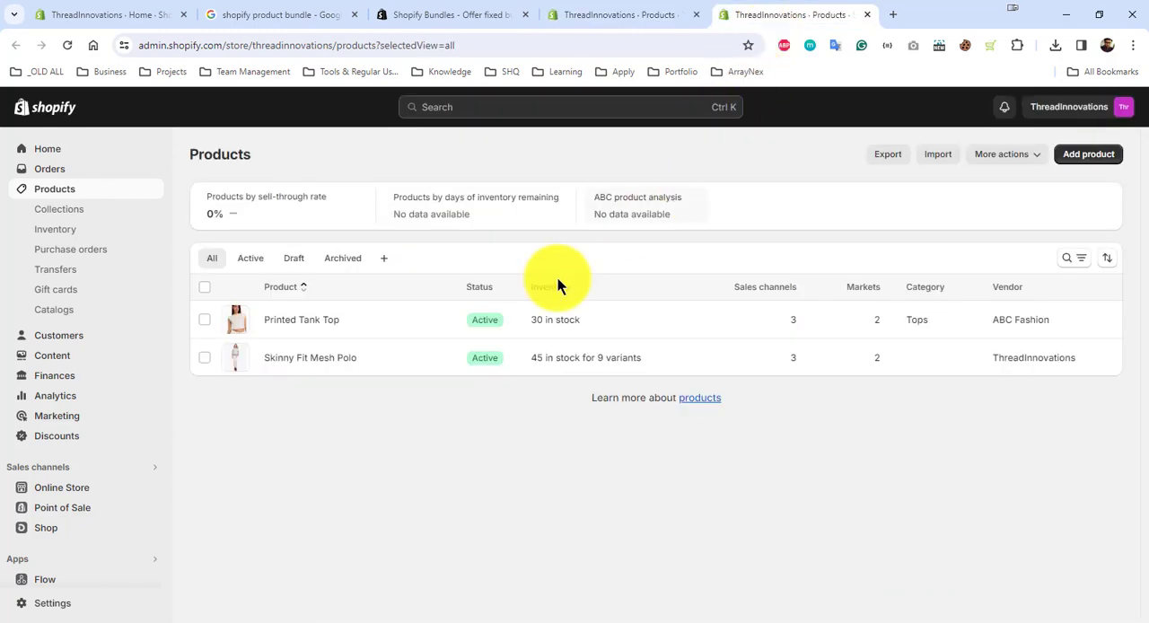
pyautogui.rightClick(333, 322)
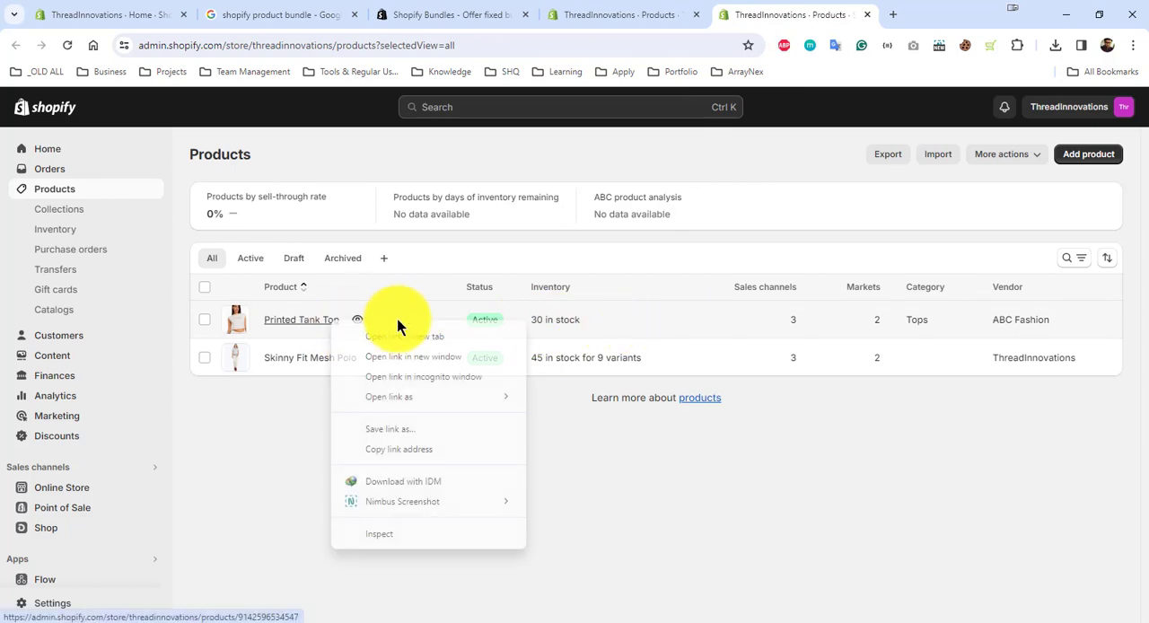
pyautogui.click(427, 336)
pyautogui.click(419, 369)
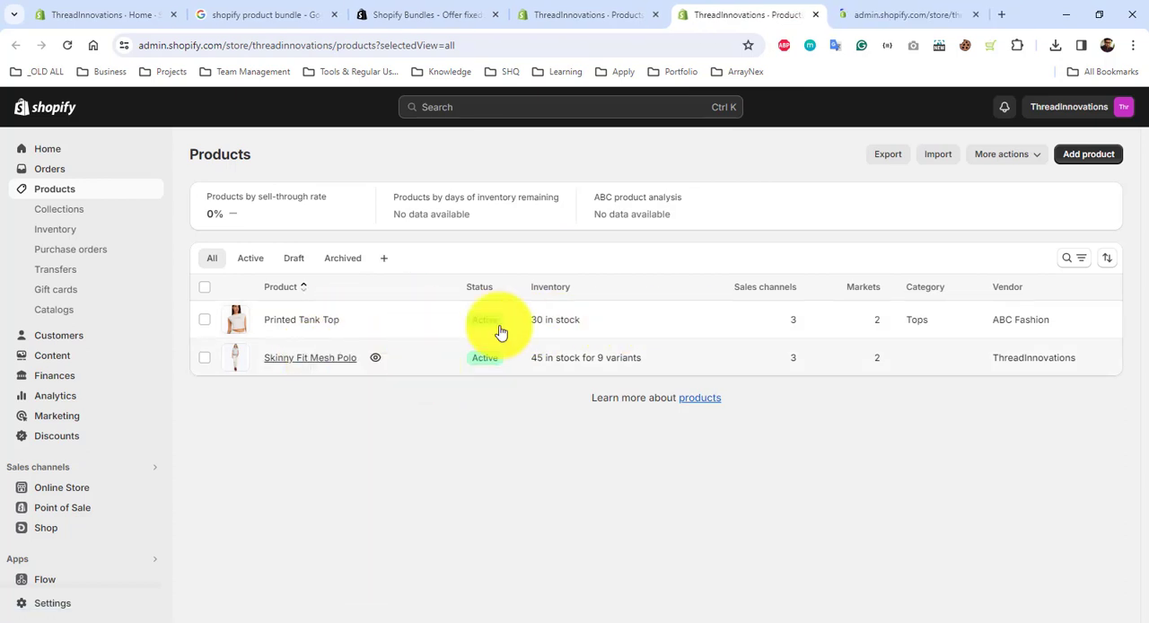
pyautogui.click(795, 15)
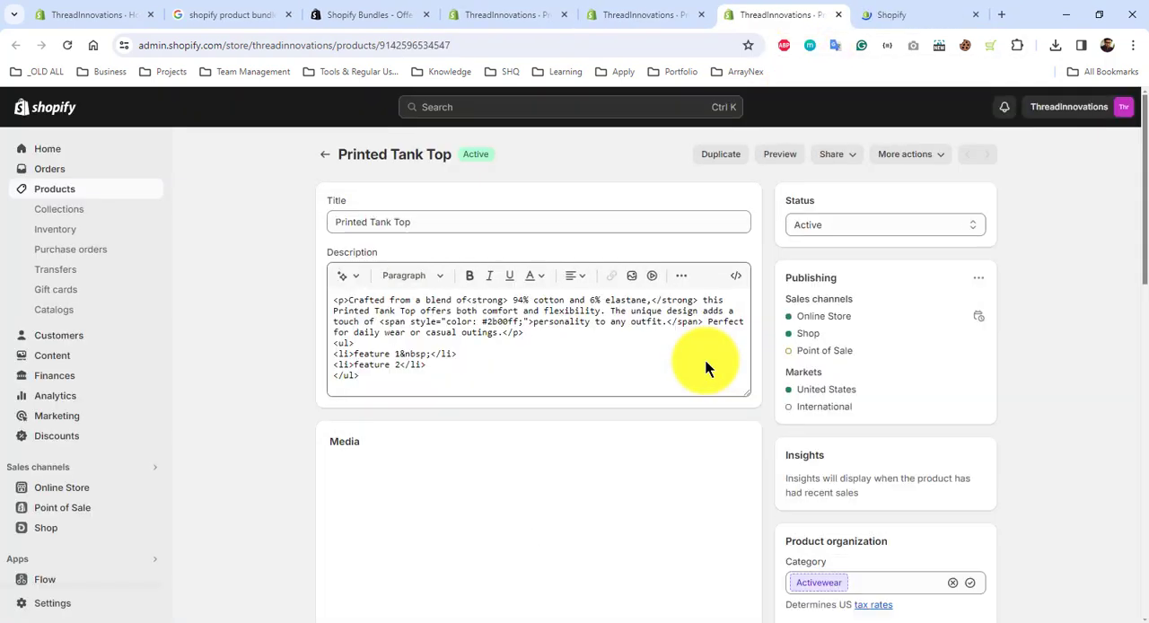
pyautogui.scroll(-10, 705, 363)
pyautogui.scroll(2, 465, 307)
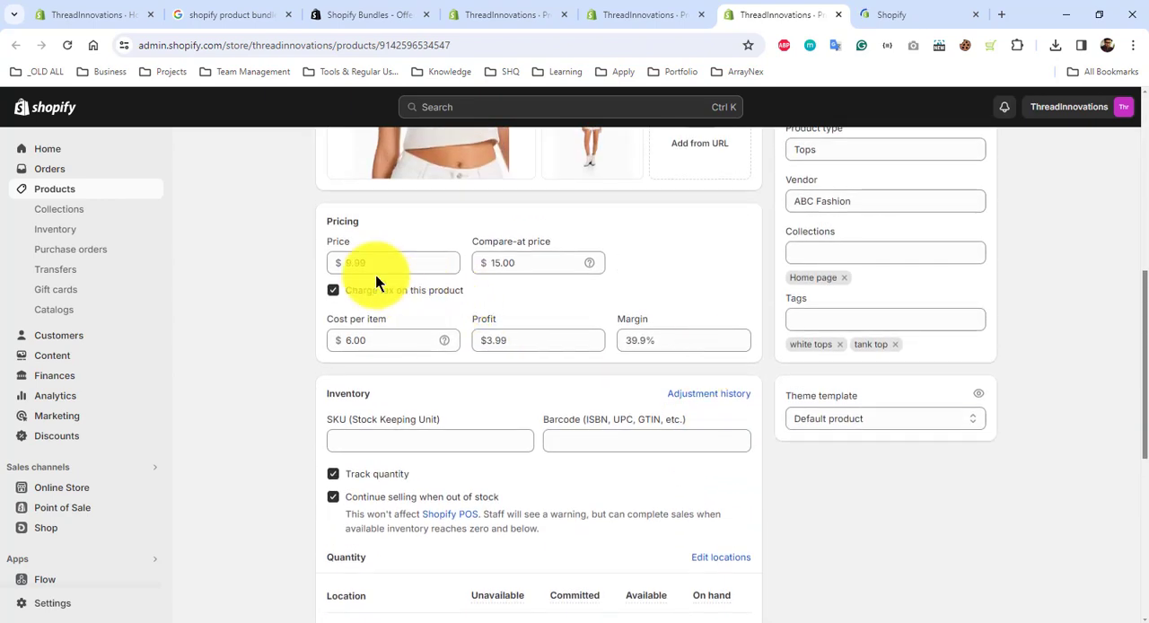
pyautogui.click(887, 15)
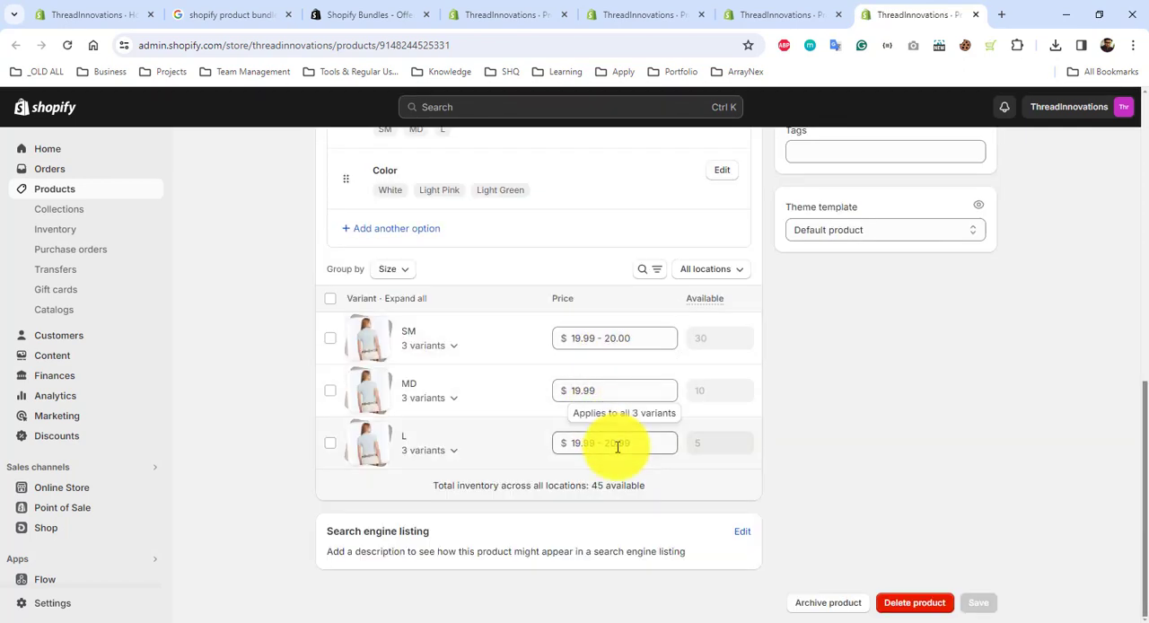
pyautogui.click(666, 19)
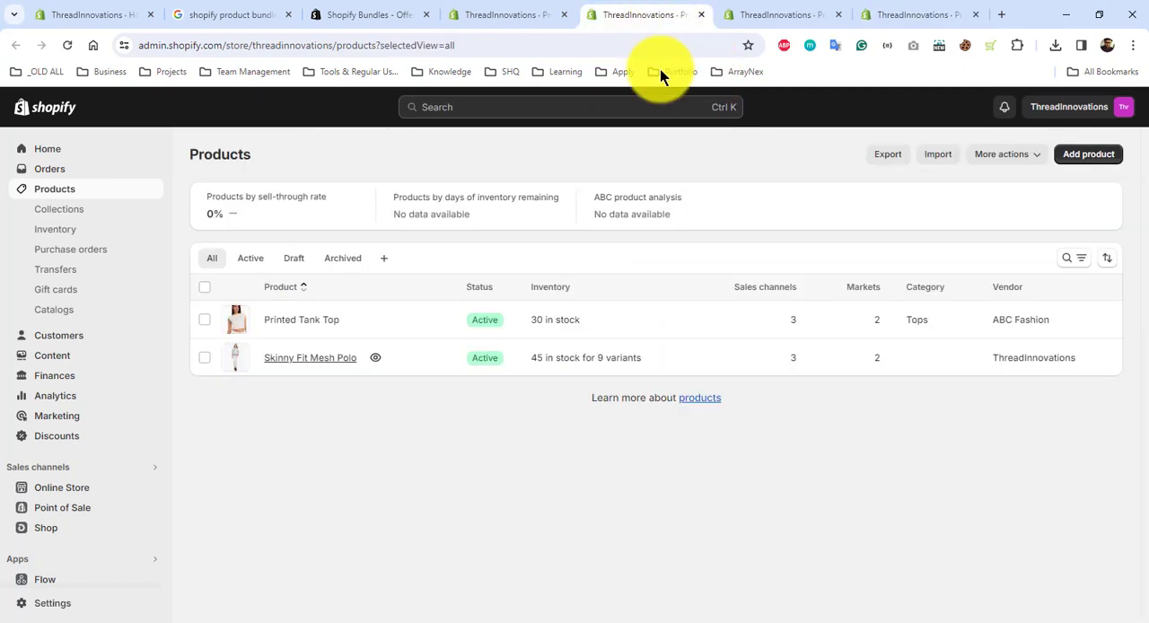
# Step: Return to the bundle's product page and set the variant prices to $20 for SM, $21 for MD and $22 for L
pyautogui.click(539, 16)
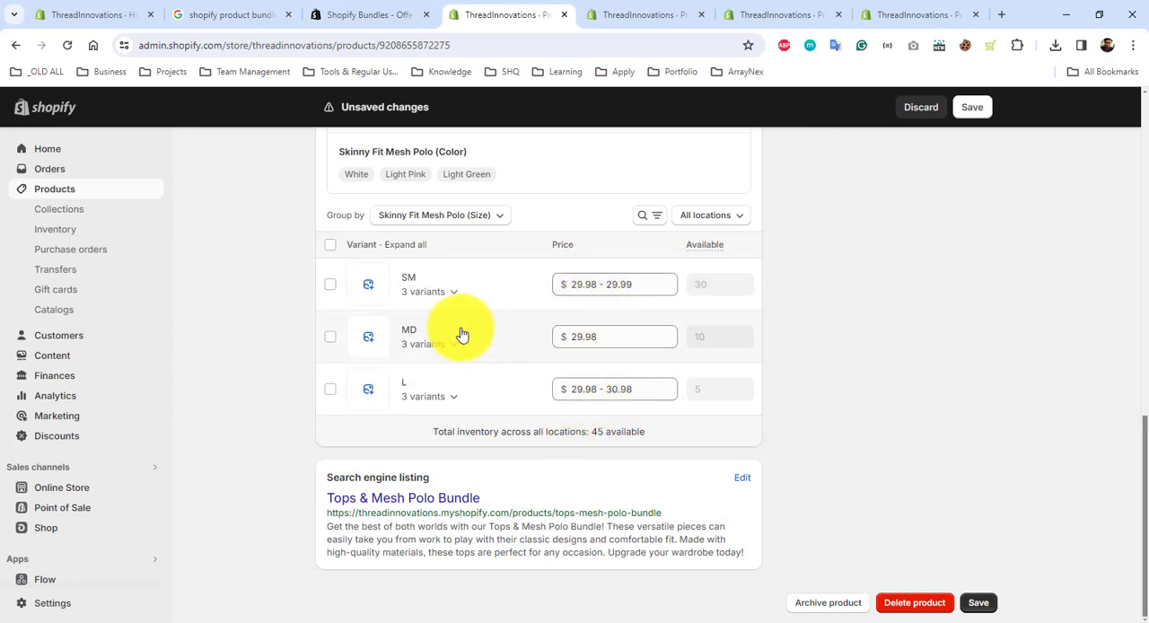
pyautogui.scroll(3, 602, 292)
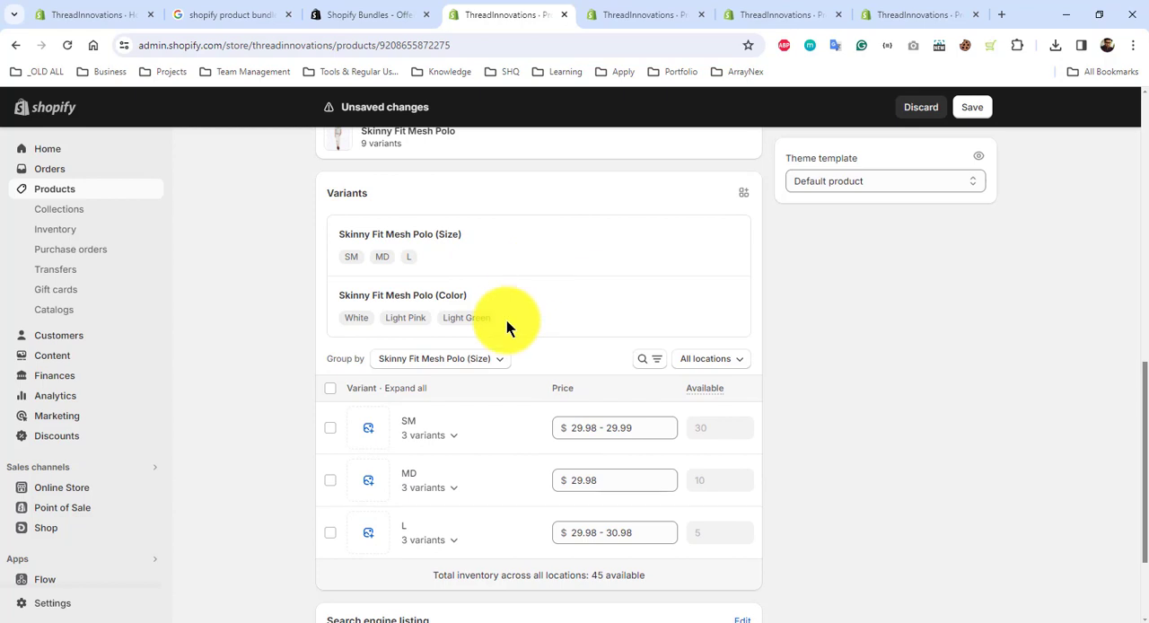
pyautogui.click(594, 421)
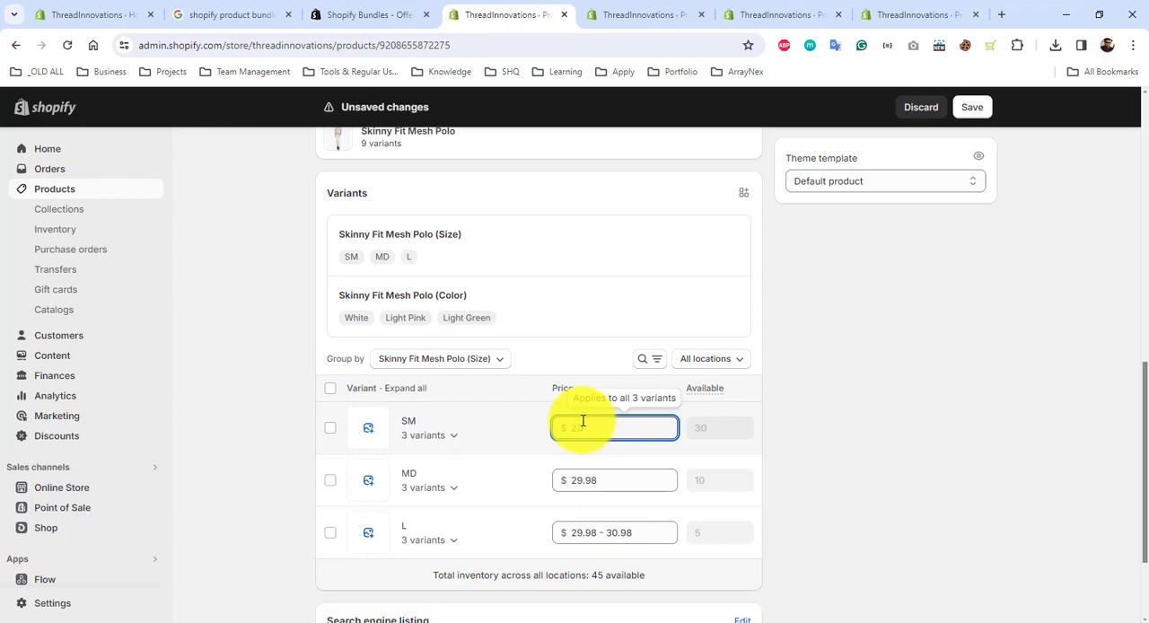
pyautogui.write('20')
pyautogui.scroll(-1, 603, 456)
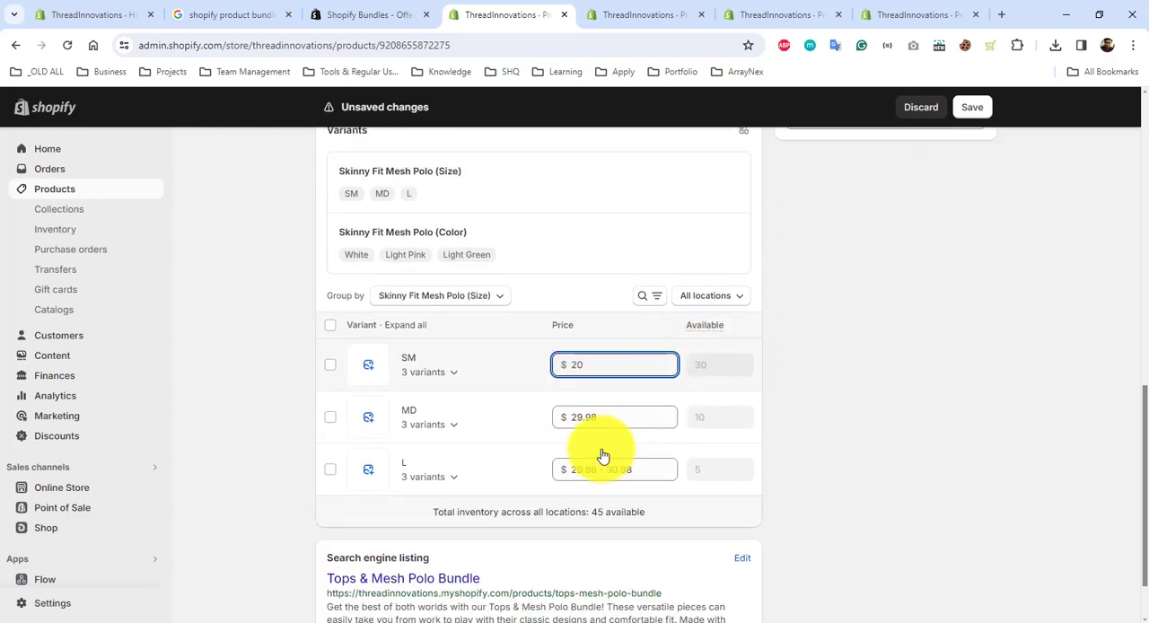
pyautogui.click(600, 413)
pyautogui.write('2')
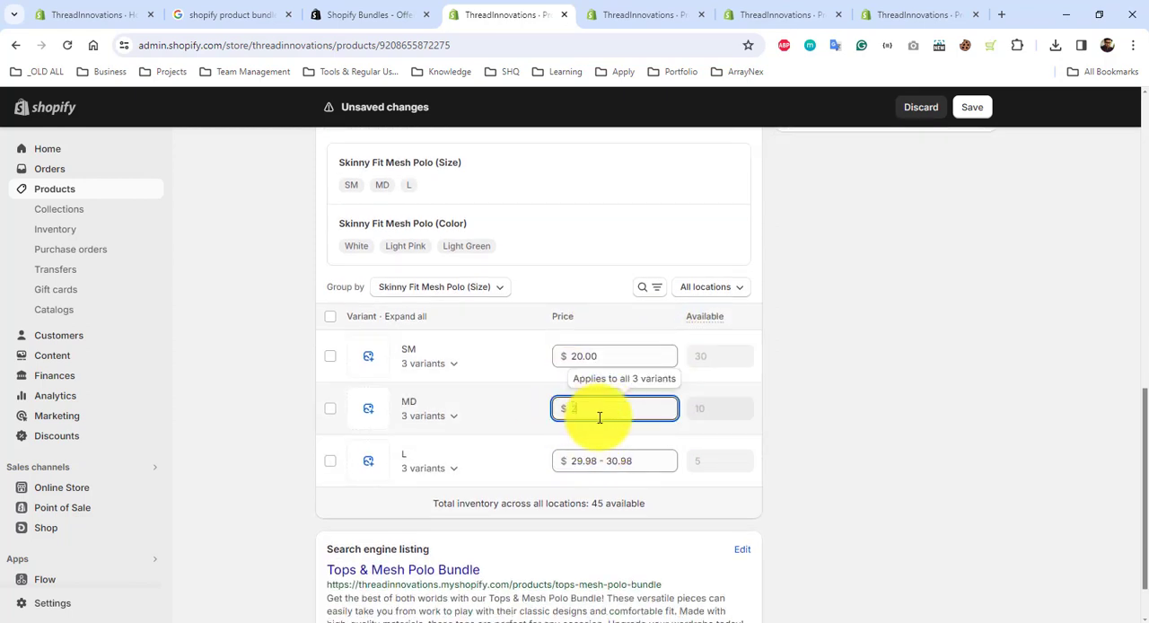
pyautogui.write('1')
pyautogui.click(643, 459)
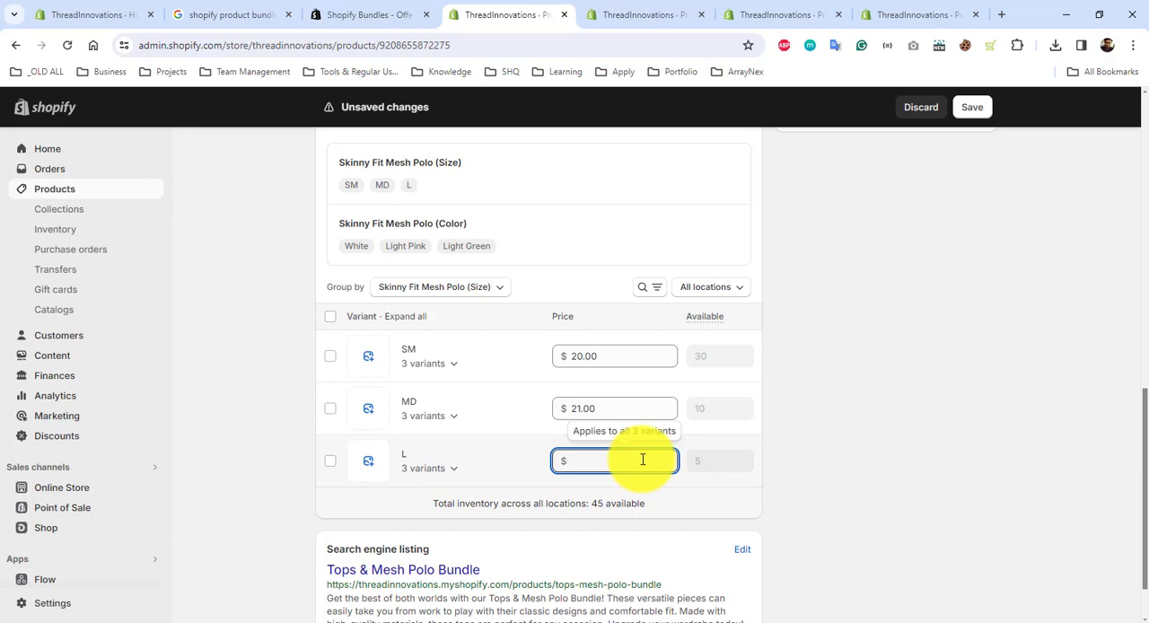
pyautogui.click(854, 416)
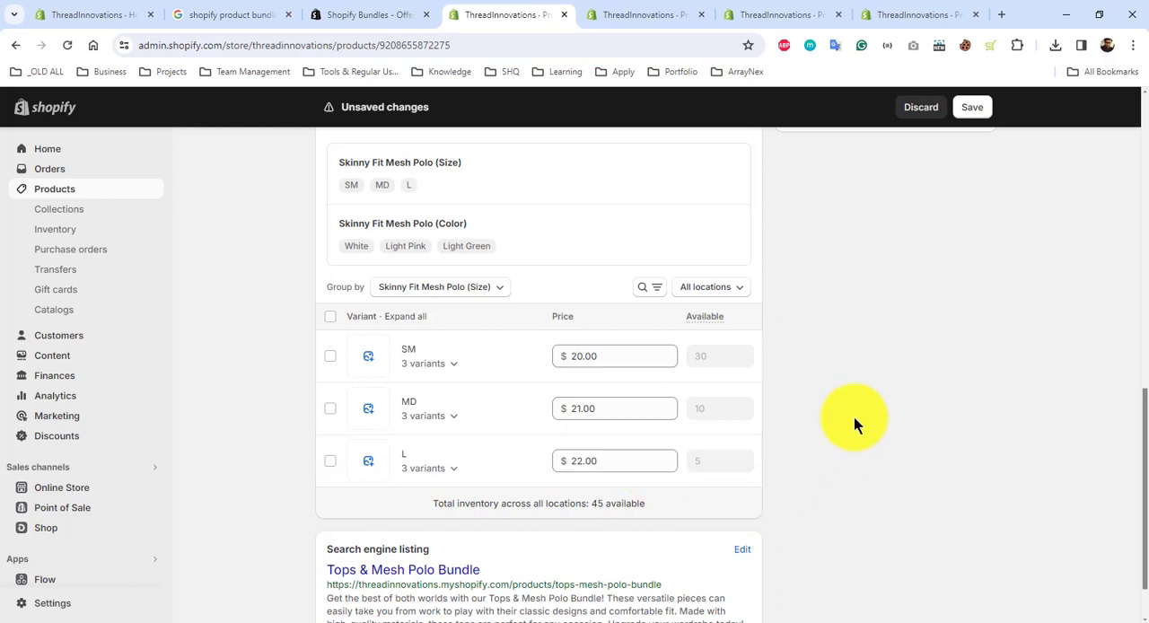
# Step: Insert the line "Get 20% Off in bundle" above the existing description text, separated from it by blank lines
pyautogui.scroll(-2, 854, 417)
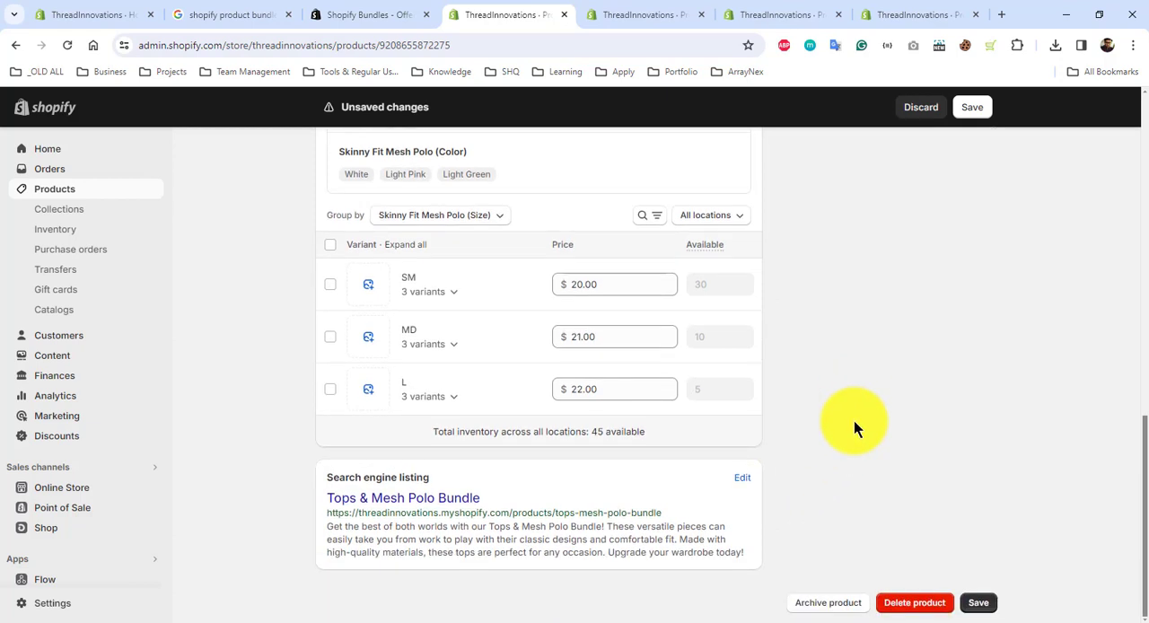
pyautogui.scroll(5, 853, 420)
pyautogui.scroll(-1, 853, 420)
pyautogui.scroll(7, 854, 420)
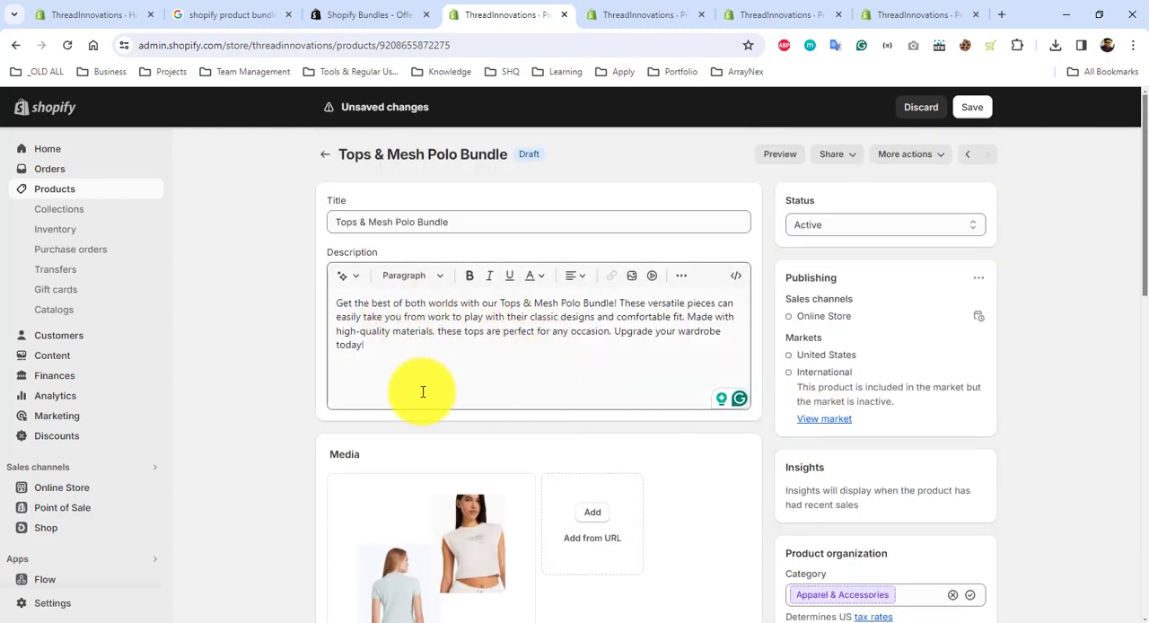
pyautogui.click(335, 303)
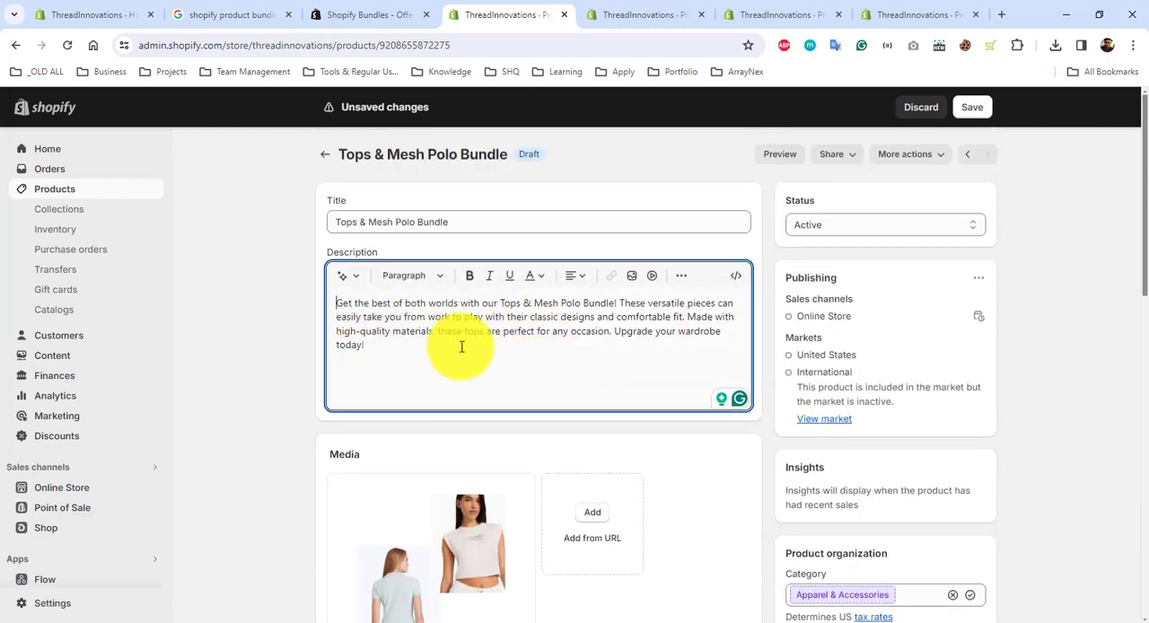
pyautogui.press('Return')
pyautogui.press('Return')
pyautogui.press('Return')
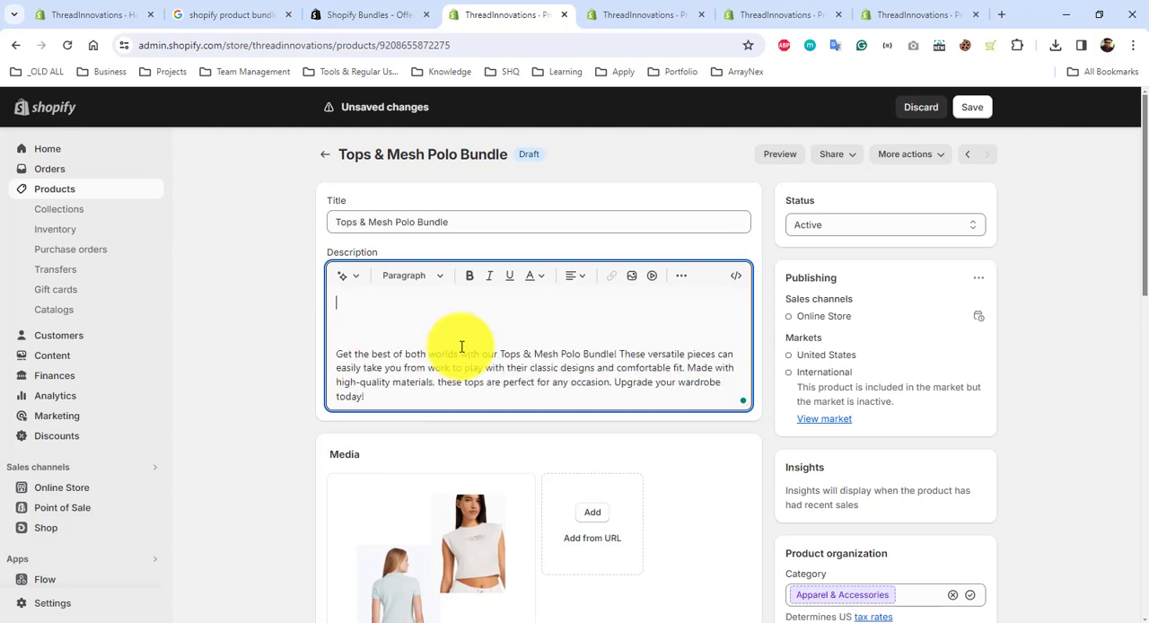
pyautogui.write('Get 20% Off in bundle')
# Step: Review the bundle's details and variant prices, then save the product
pyautogui.scroll(-10, 751, 405)
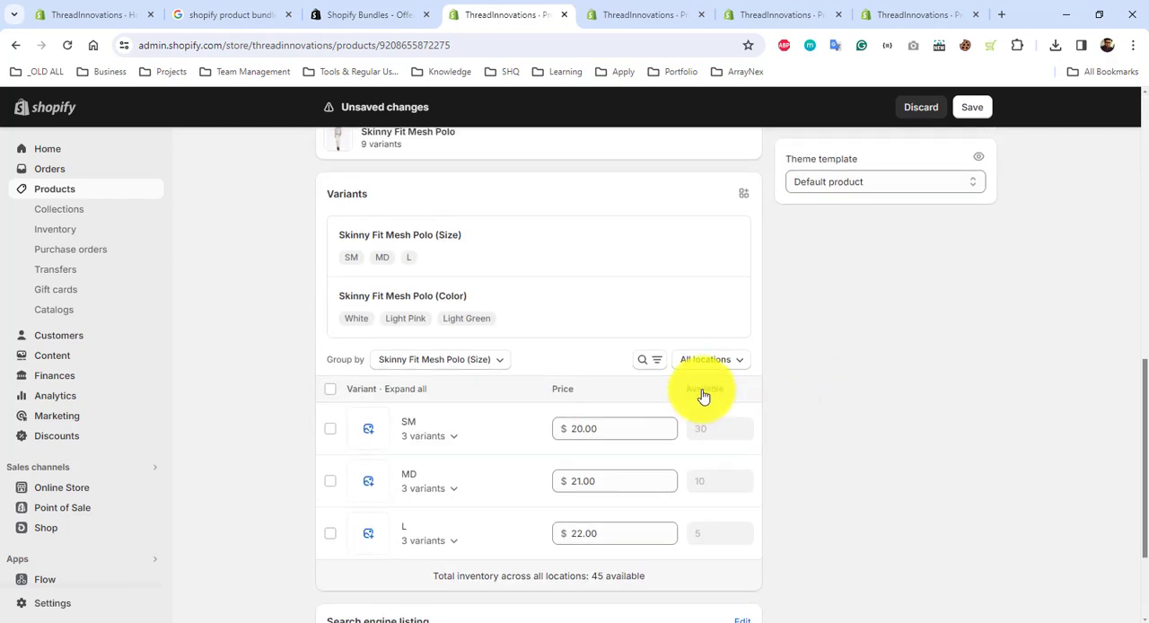
pyautogui.scroll(10, 454, 398)
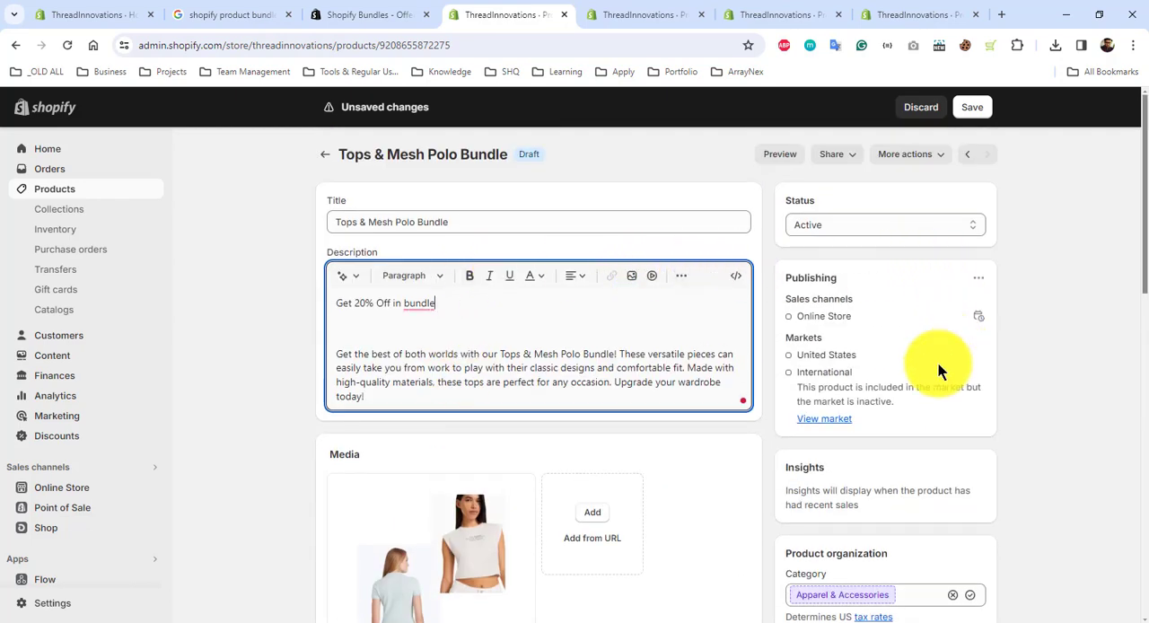
pyautogui.scroll(-8, 928, 383)
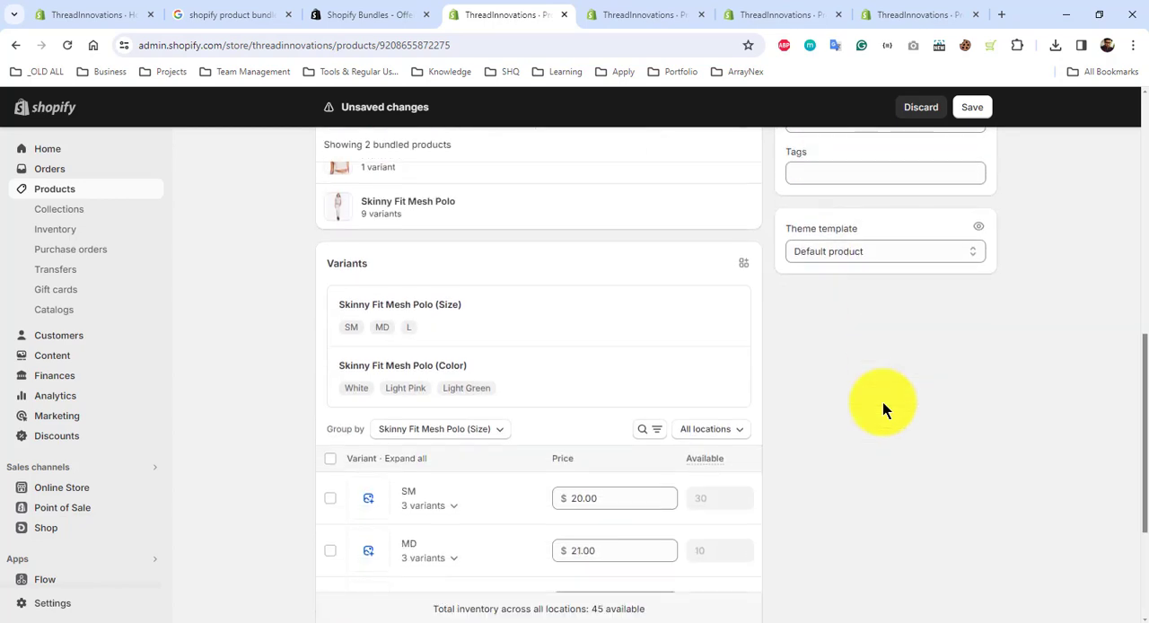
pyautogui.scroll(5, 884, 408)
pyautogui.scroll(-2, 874, 503)
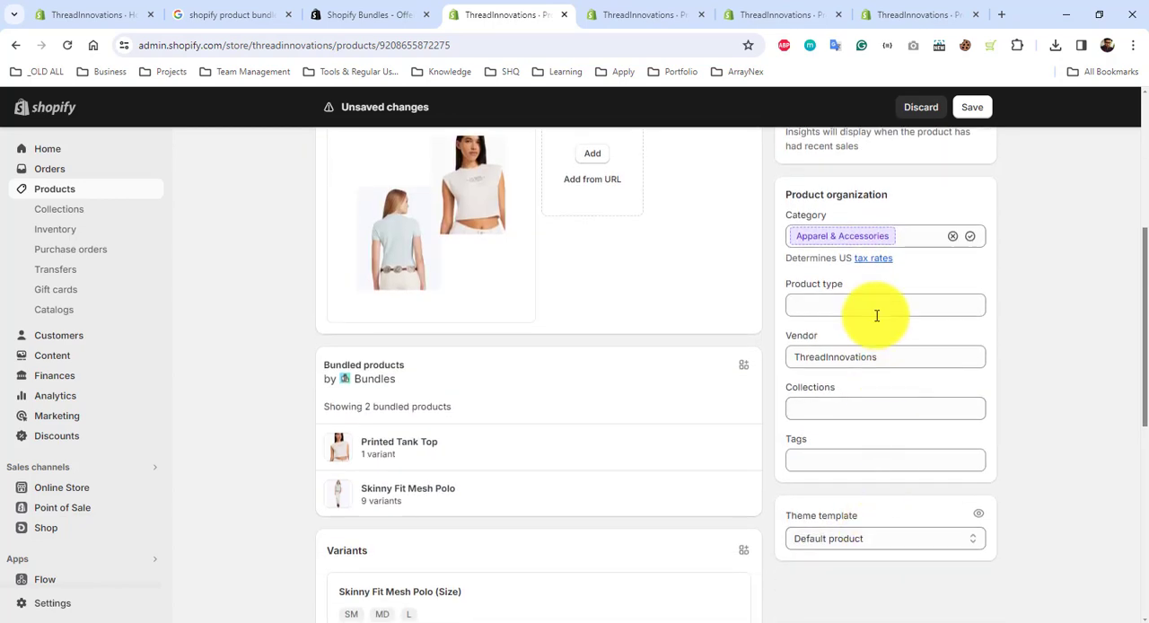
pyautogui.click(977, 102)
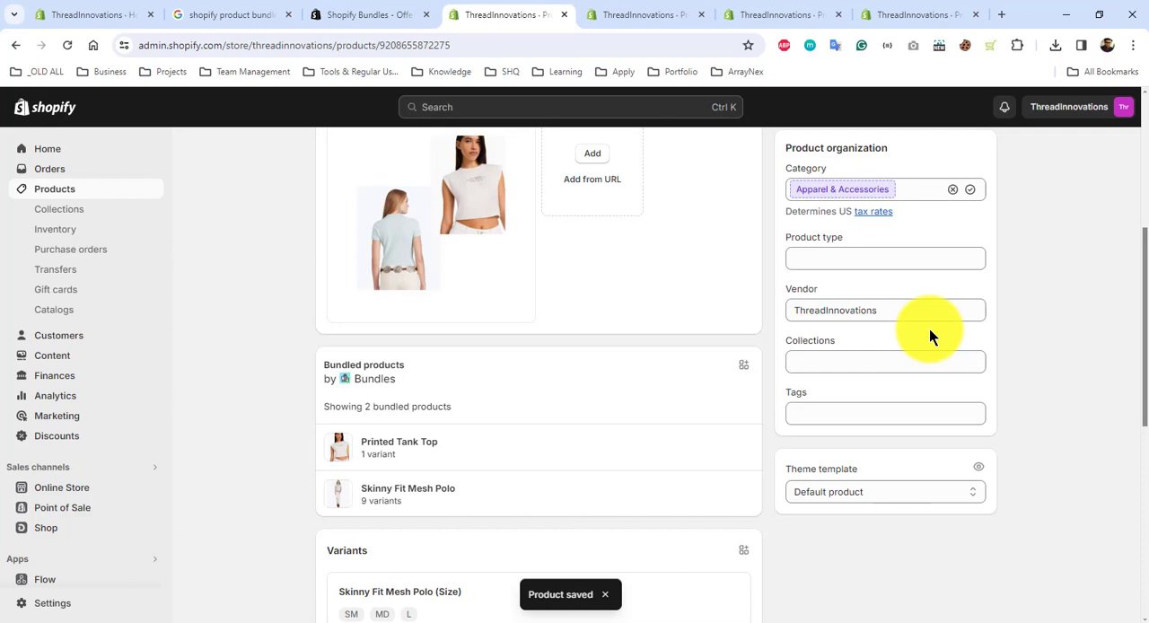
pyautogui.scroll(4, 928, 328)
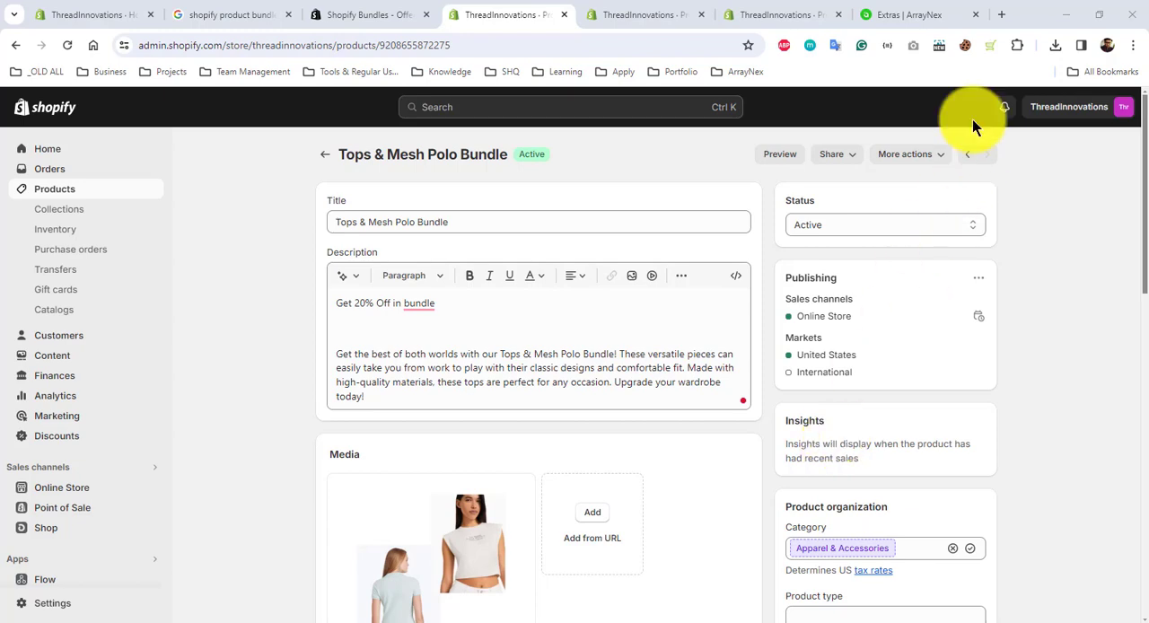
# Step: Open the storefront threadinnovations.myshopify.com in a new browser tab, using the copied address
pyautogui.hotkey('ctrl', 't')
pyautogui.rightClick(551, 42)
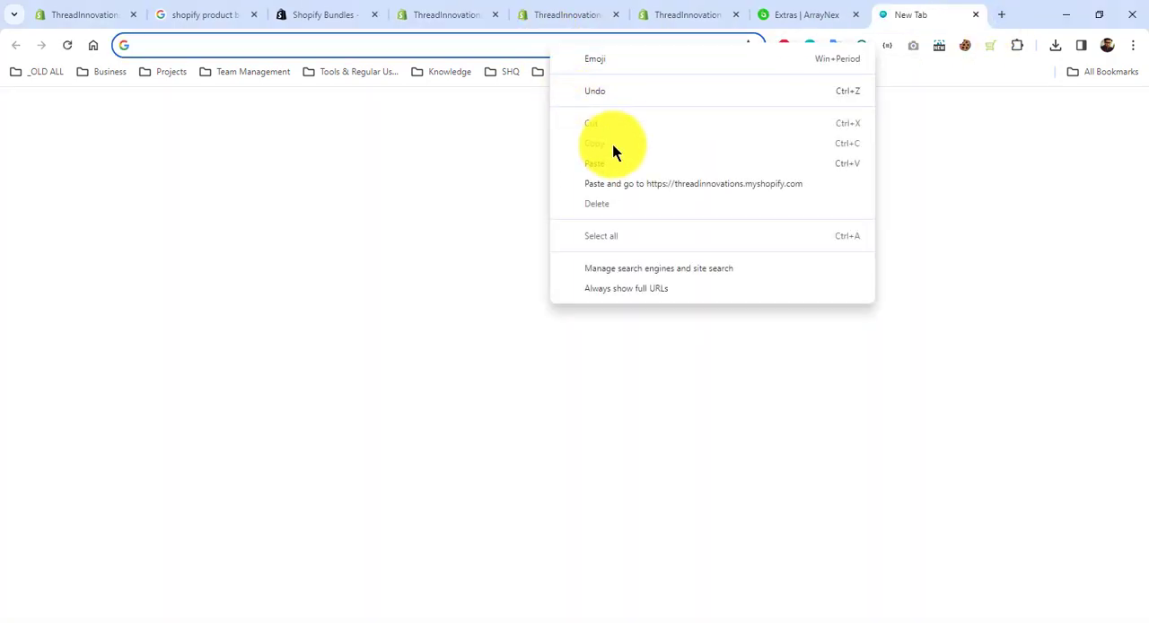
pyautogui.click(633, 185)
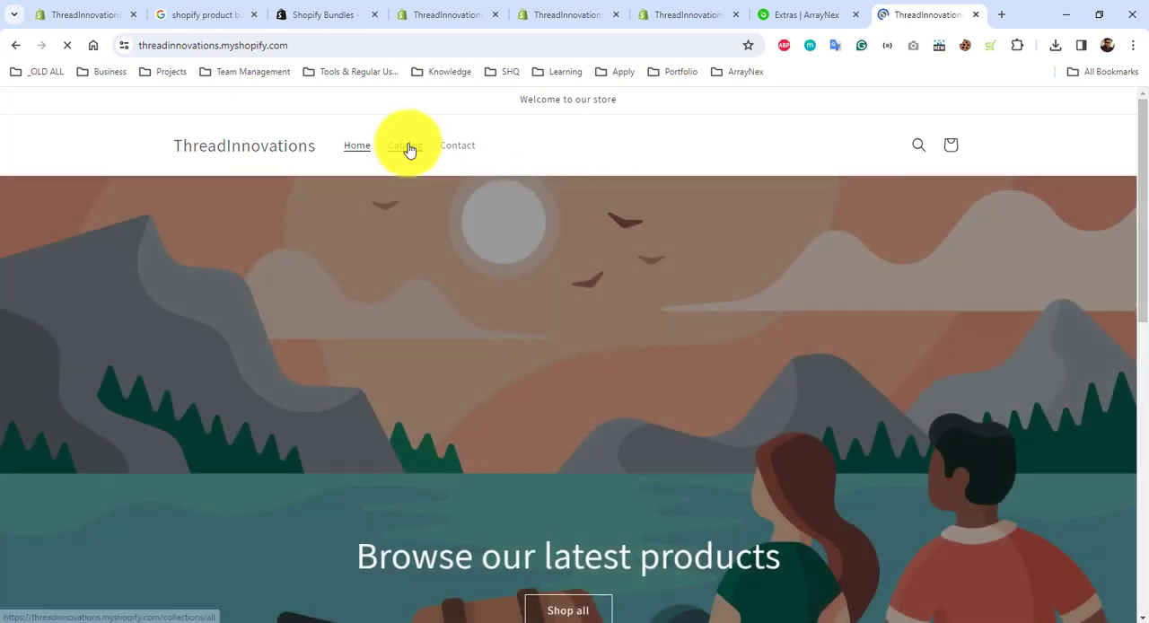
# Step: Open the Tops & Mesh Polo Bundle product page from the store's catalog
pyautogui.click(406, 147)
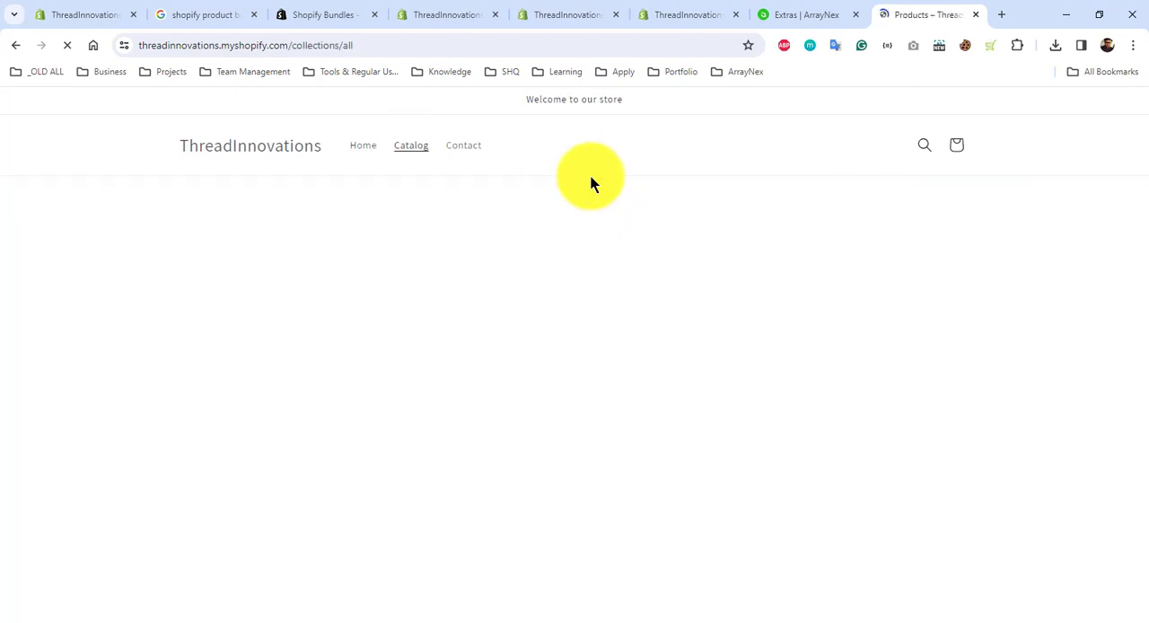
pyautogui.scroll(-2, 589, 380)
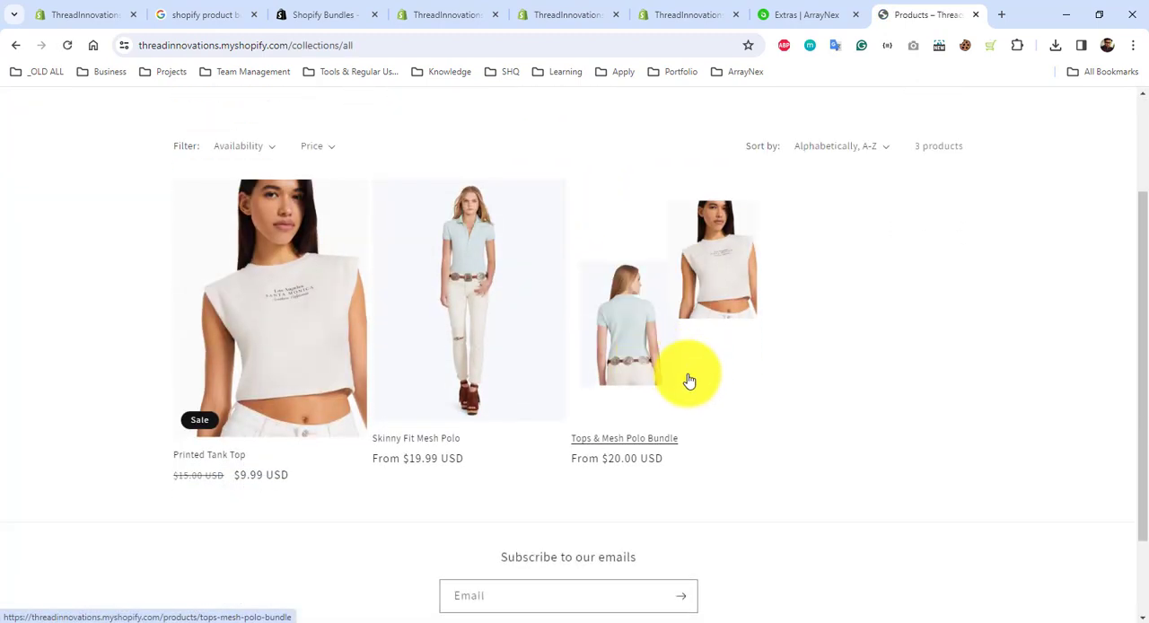
pyautogui.click(675, 368)
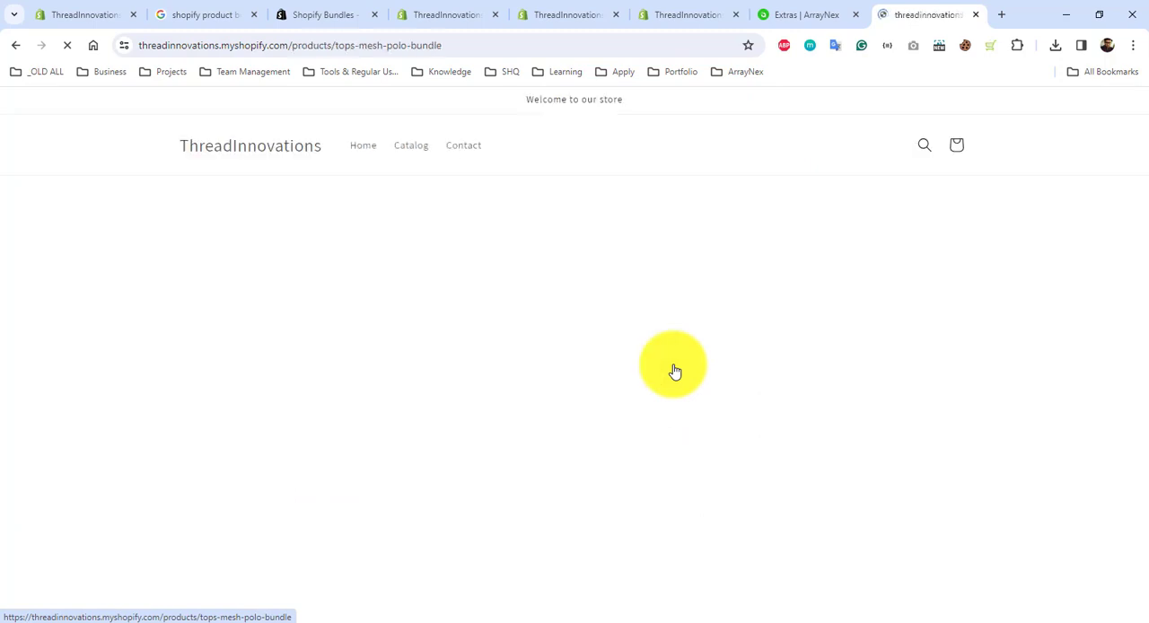
# Step: Examine the bundle's storefront page, including its price, size and color options, description and the comparison table below
pyautogui.scroll(-1, 675, 371)
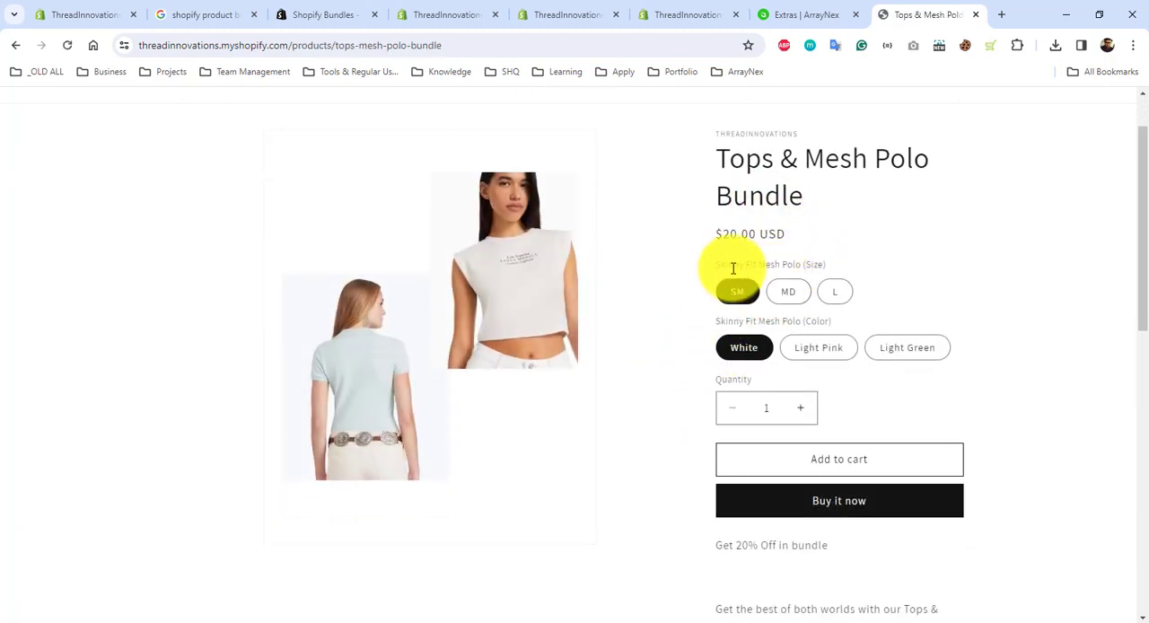
pyautogui.scroll(-2, 821, 269)
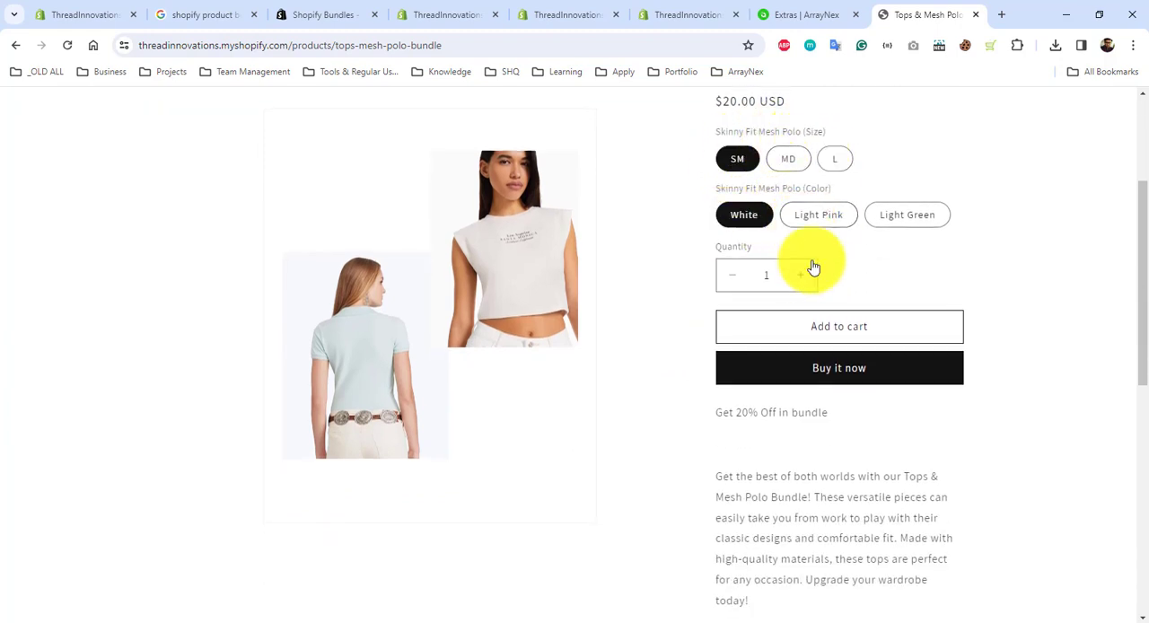
pyautogui.scroll(-1, 815, 285)
pyautogui.scroll(-1, 816, 288)
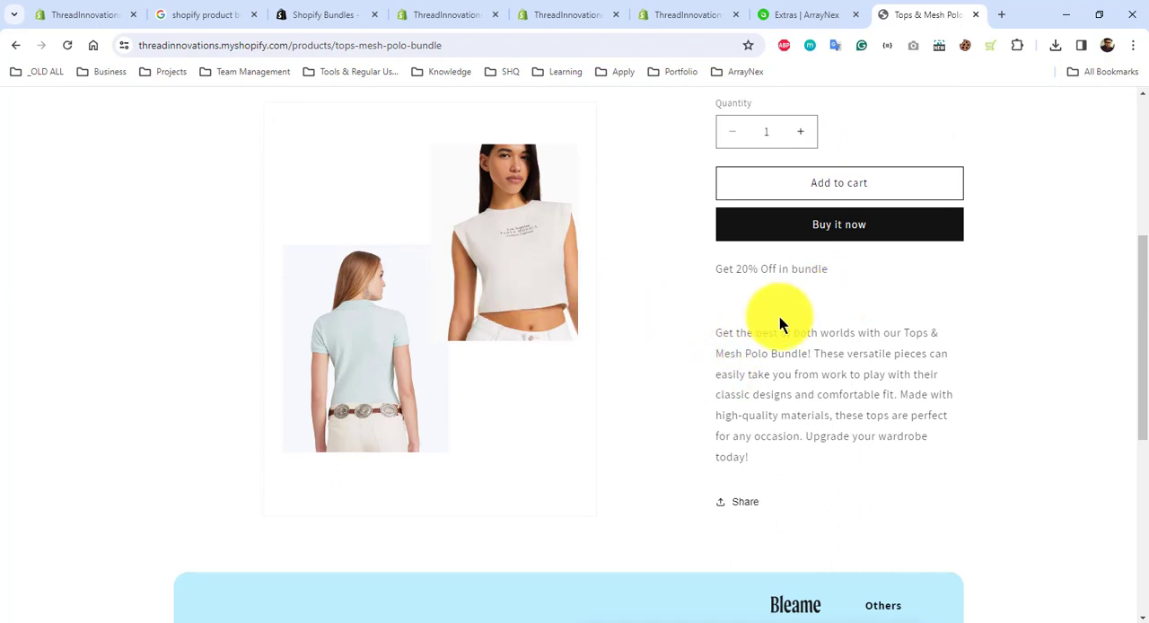
pyautogui.scroll(2, 825, 310)
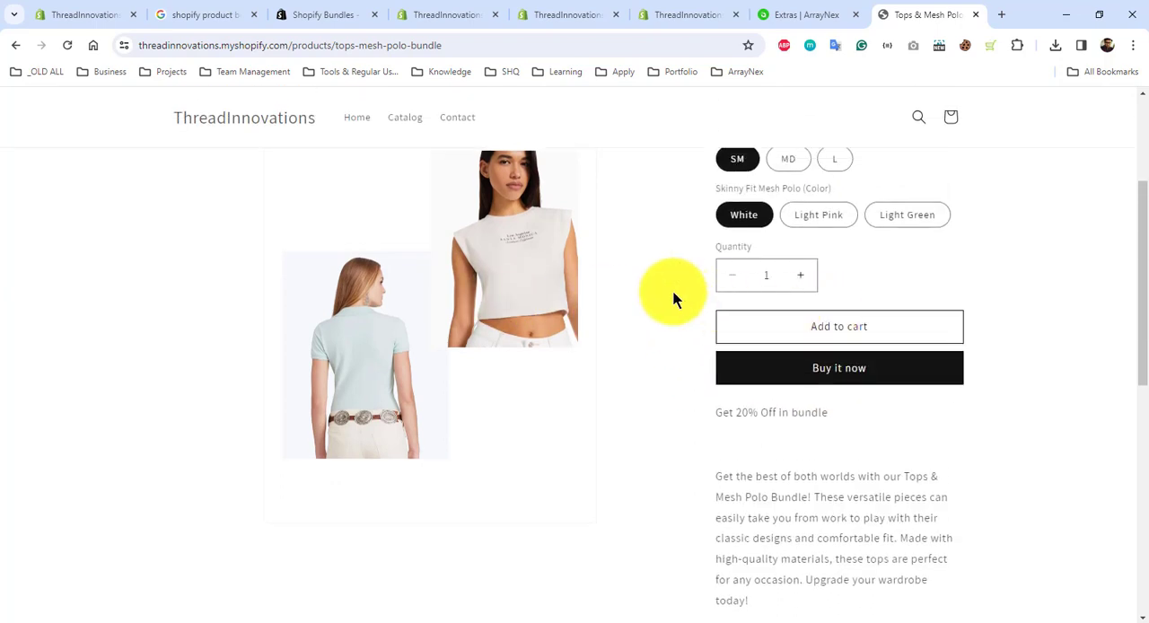
pyautogui.scroll(1, 673, 292)
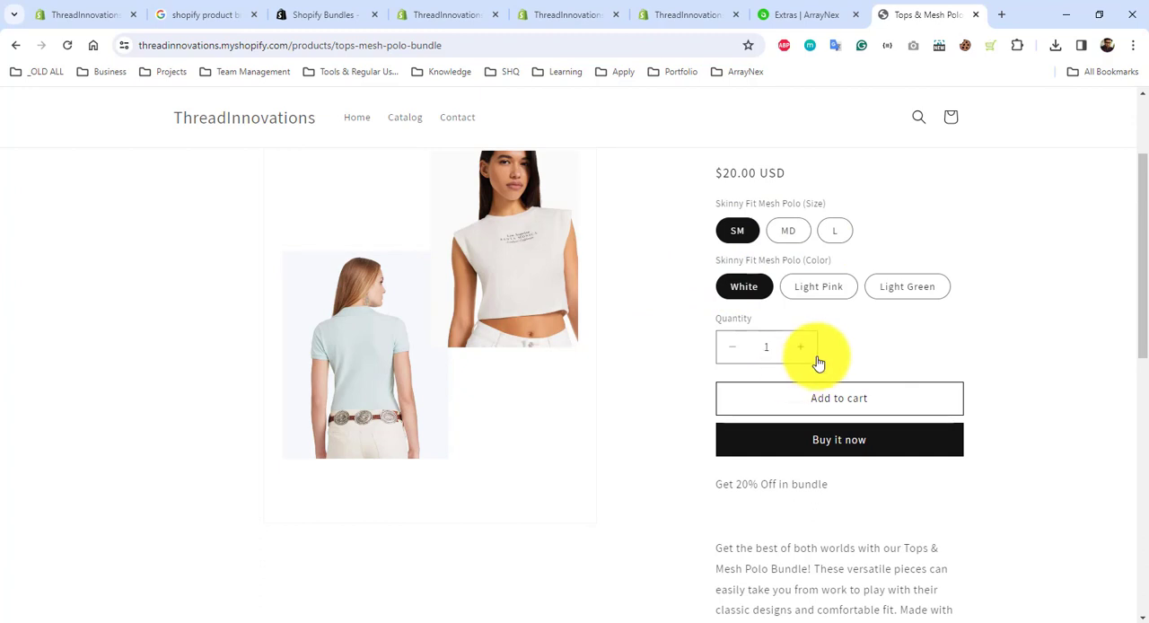
pyautogui.scroll(-2, 822, 377)
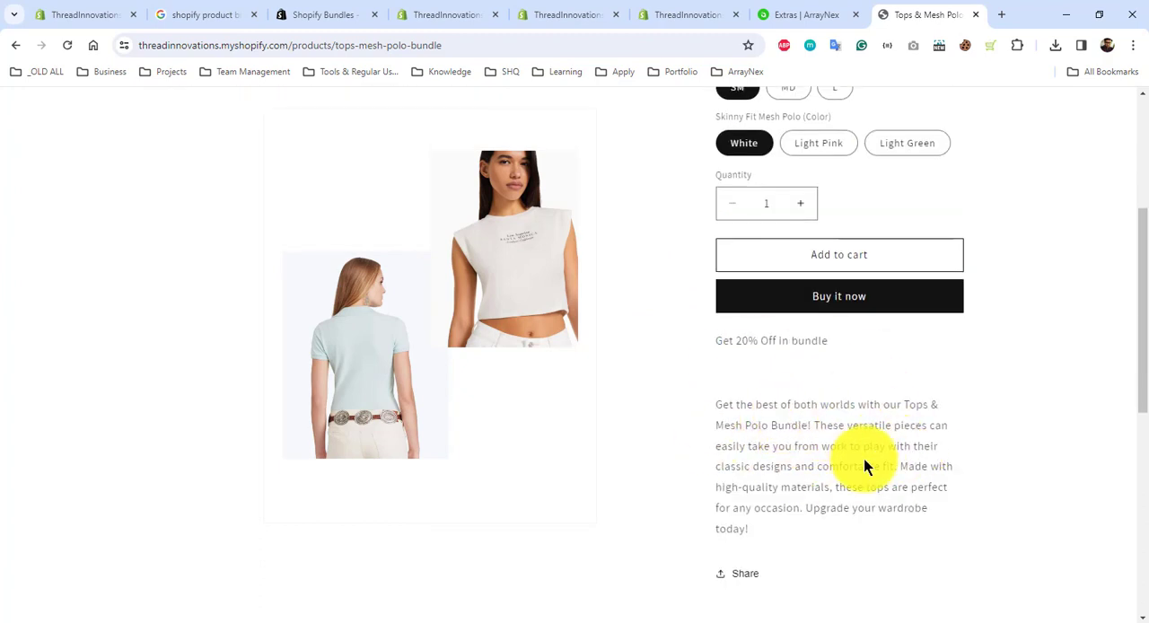
pyautogui.scroll(2, 864, 466)
pyautogui.scroll(-10, 864, 466)
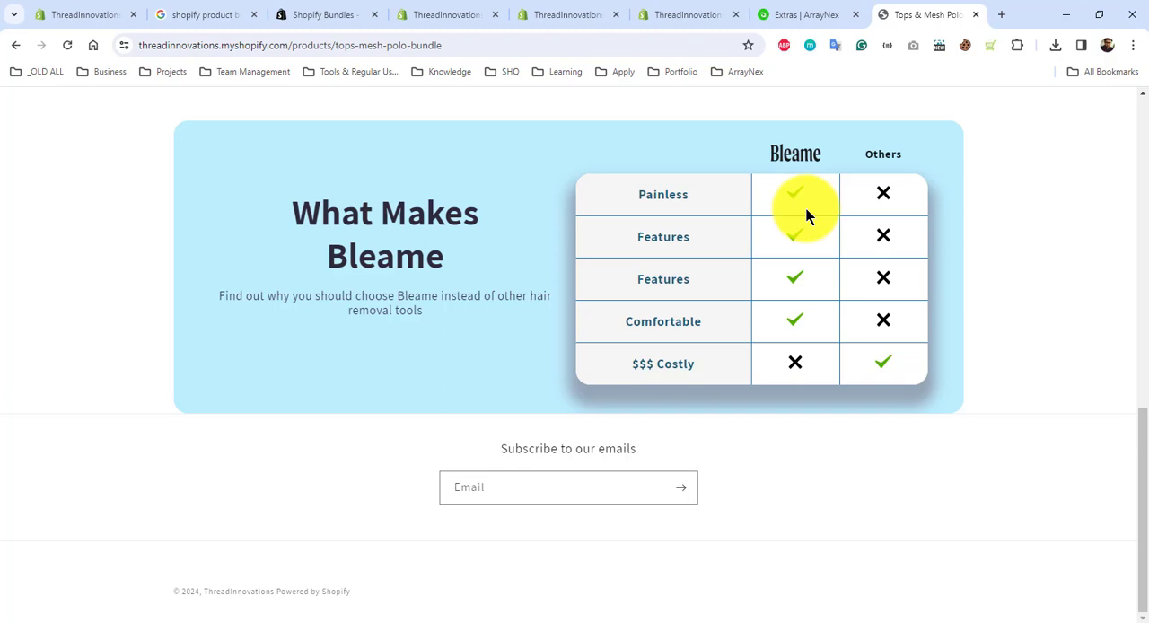
# Step: Look at the Shopify Comparison Table offer on the open ArrayNex Extras page, and return to the bundle's storefront page
pyautogui.click(792, 14)
pyautogui.scroll(-2, 588, 381)
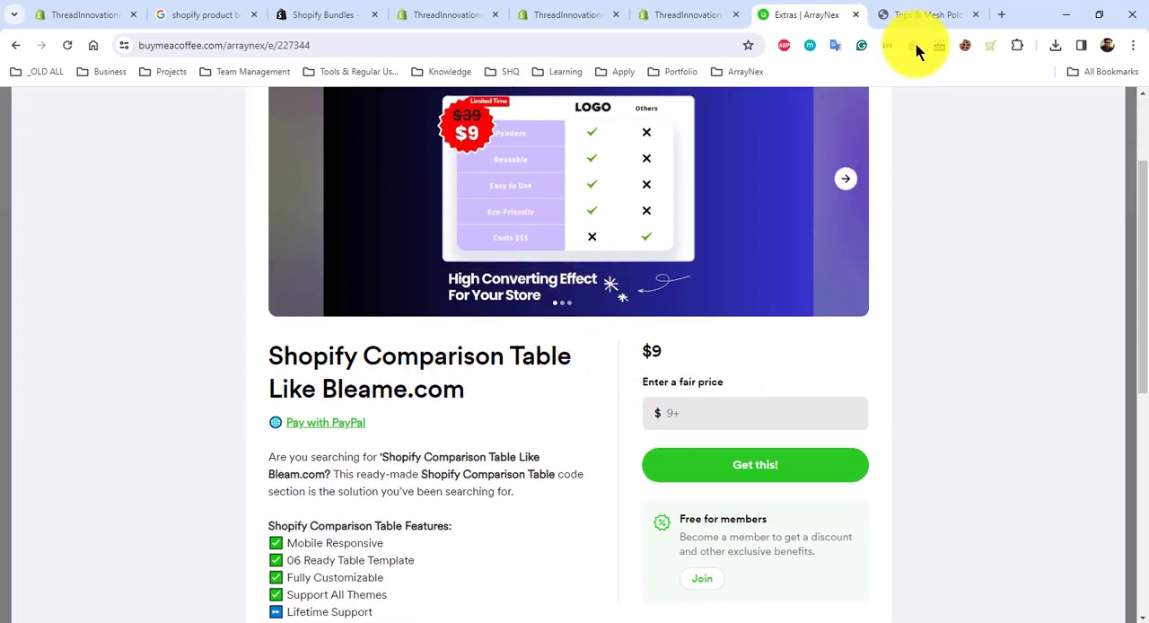
pyautogui.click(918, 16)
# Step: Start an immediate checkout for one Tops & Mesh Polo Bundle in size SM and color White
pyautogui.scroll(5, 718, 315)
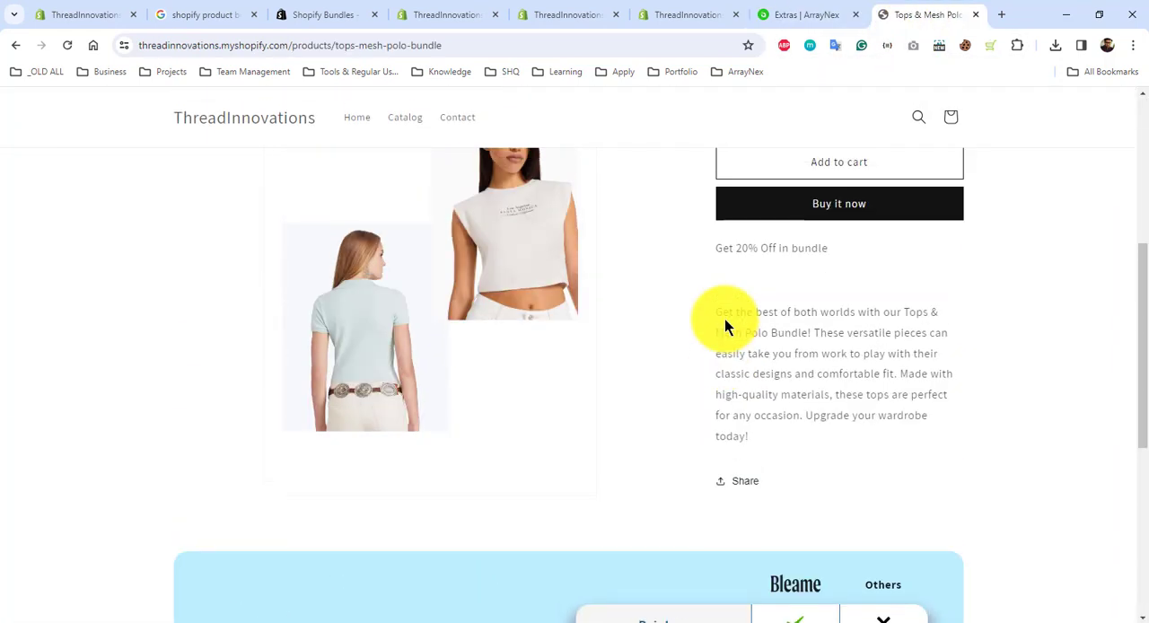
pyautogui.scroll(4, 803, 318)
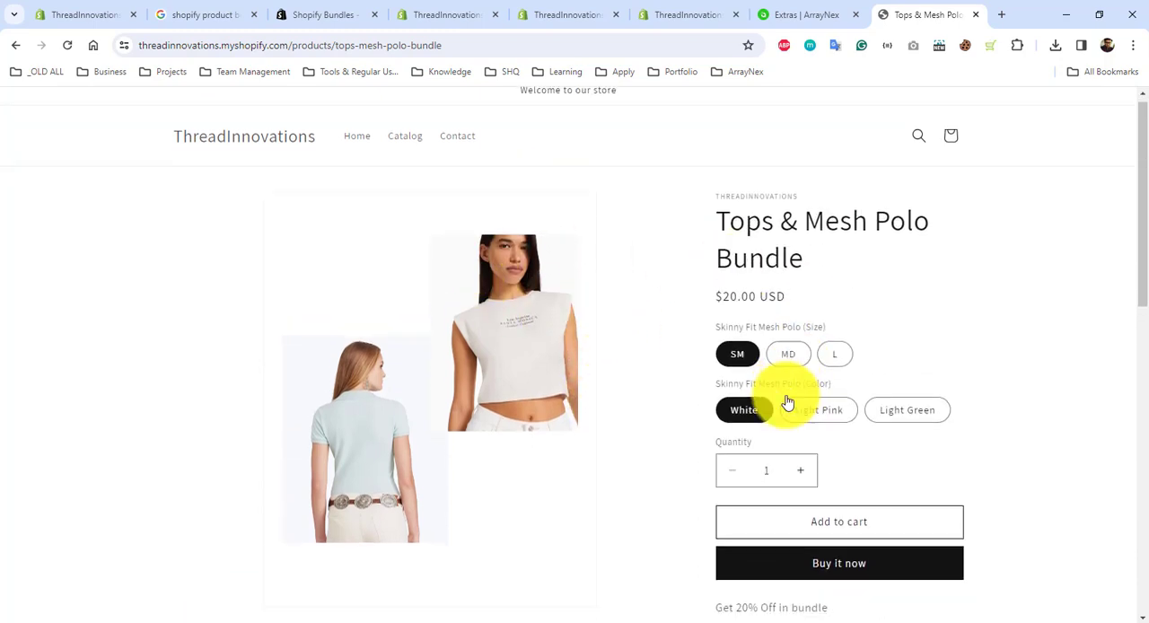
pyautogui.scroll(-1, 787, 402)
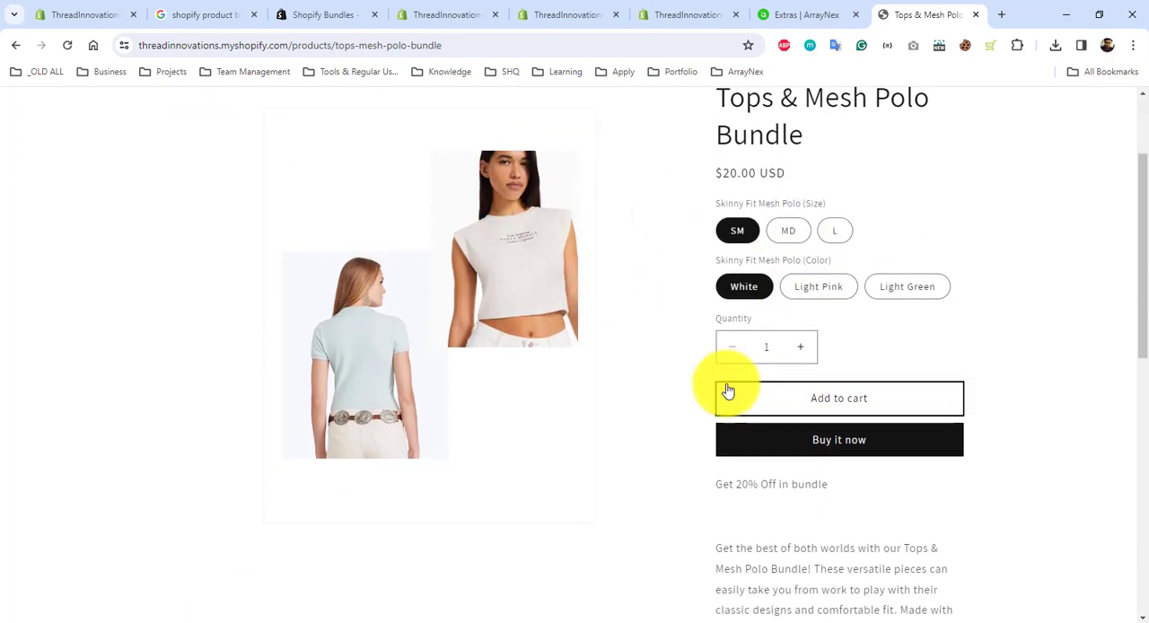
pyautogui.click(839, 446)
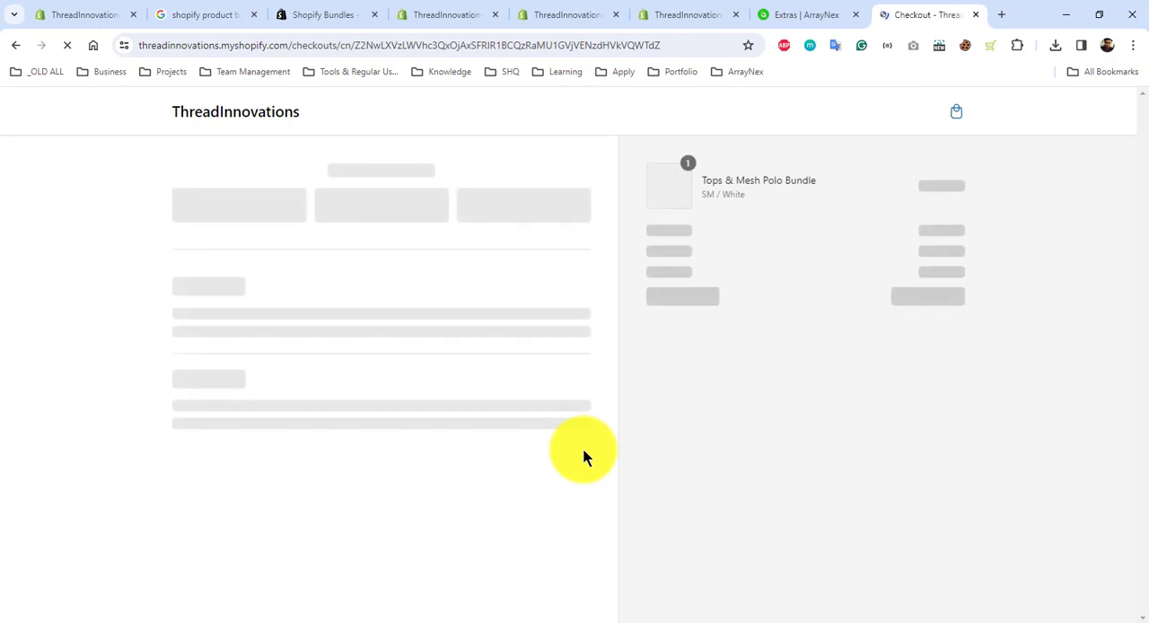